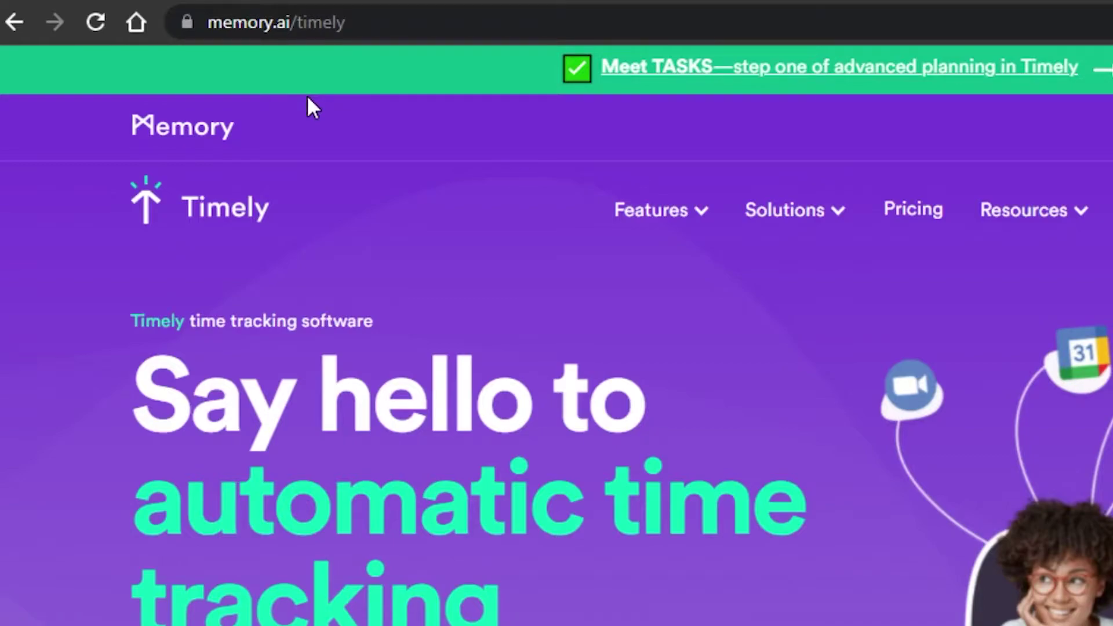
# Review the automatic time tracking overview on the Timely home page.
pyautogui.scroll(-5, 556, 313)
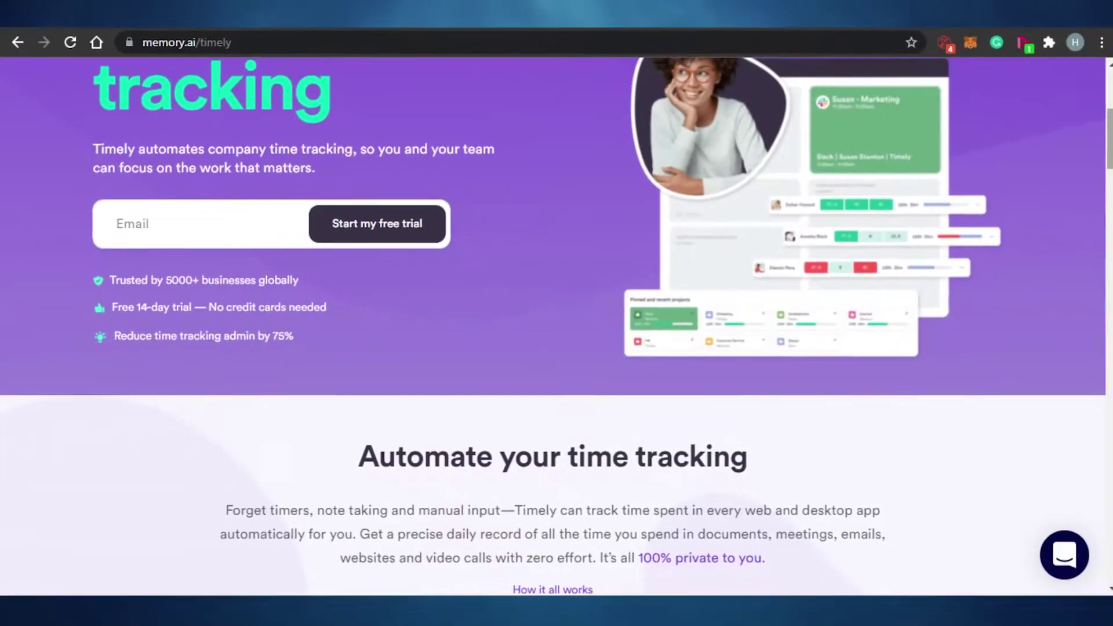
pyautogui.scroll(-6, 1110, 184)
pyautogui.scroll(1, 1110, 184)
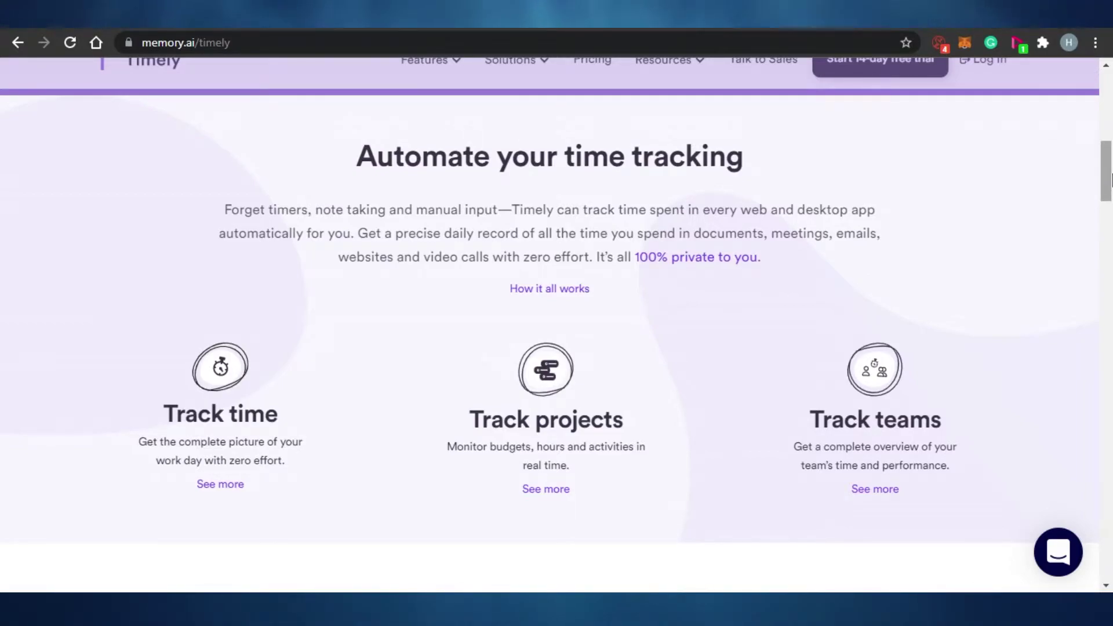
pyautogui.moveTo(1110, 180); pyautogui.dragTo(1111, 102)
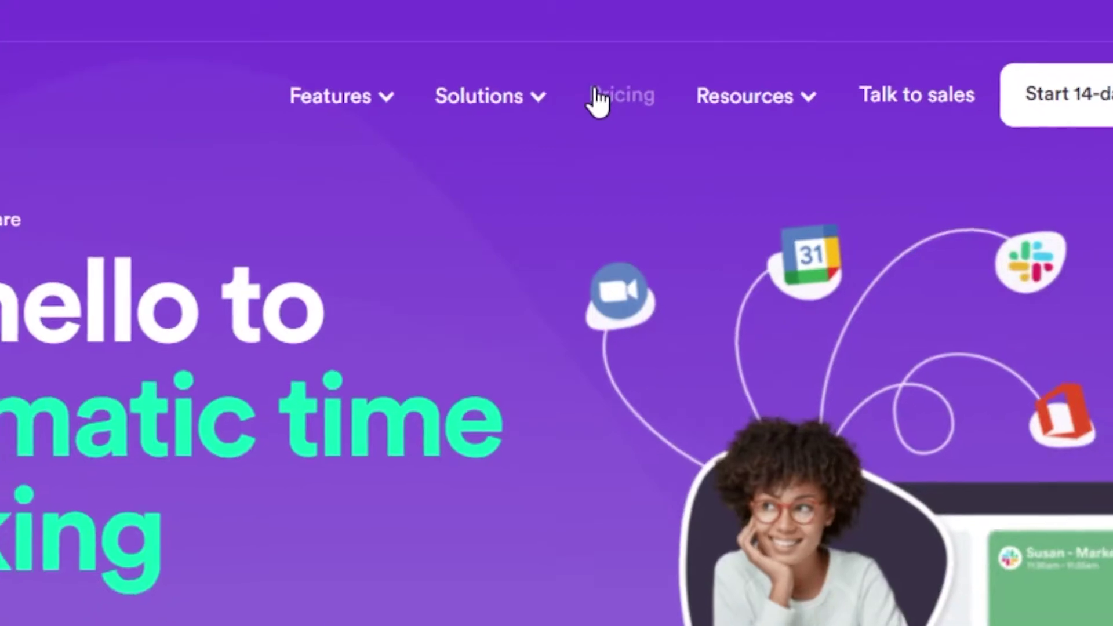
# Open the Timely pricing page and compare the Starter, Premium, Unlimited and Unlimited + plans.
pyautogui.click(600, 92)
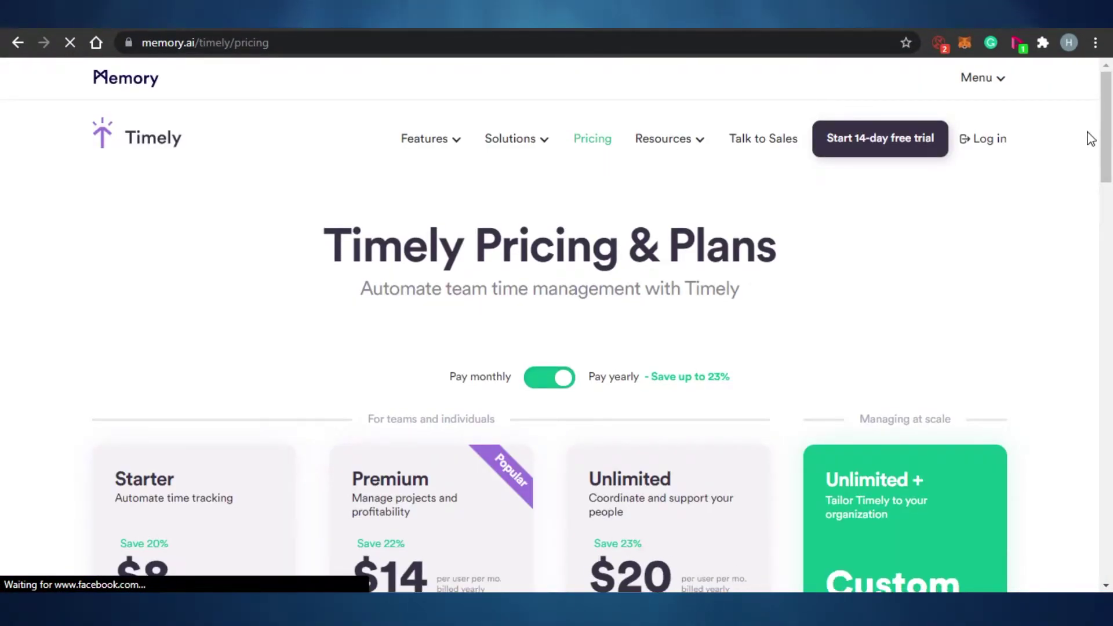
pyautogui.moveTo(1106, 132); pyautogui.dragTo(1109, 193)
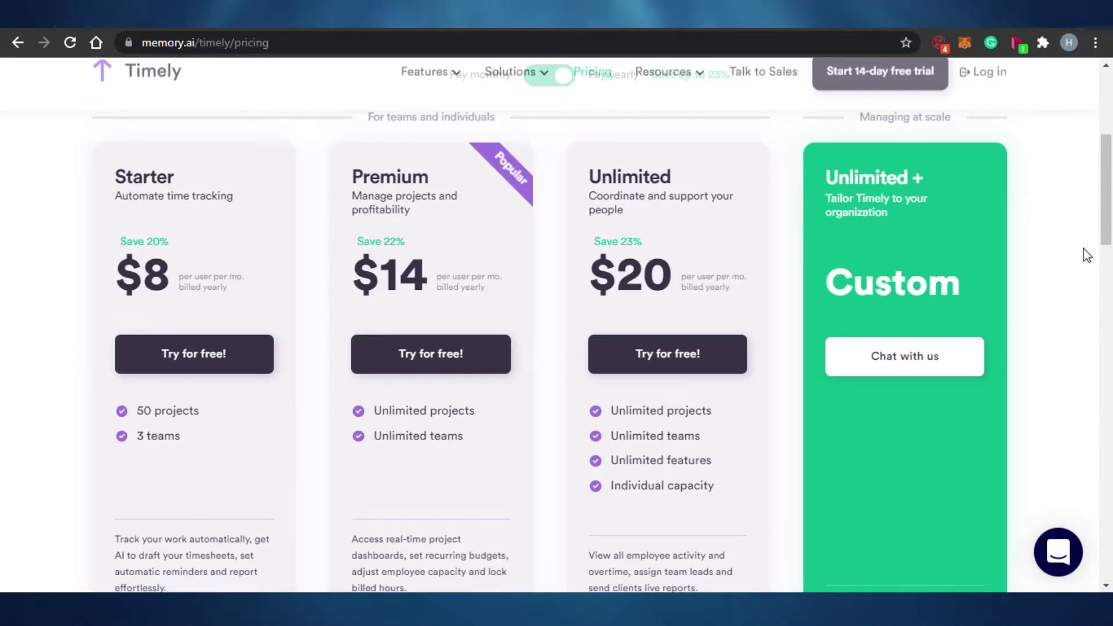
pyautogui.moveTo(1107, 251); pyautogui.dragTo(1108, 93)
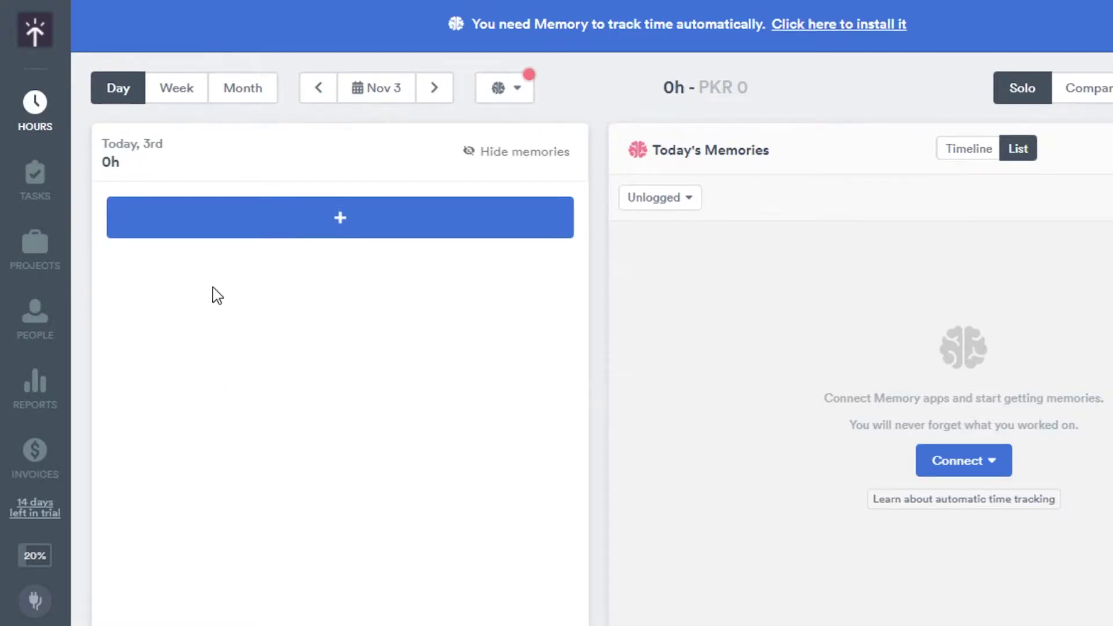
# Add a time entry titled "Complete the tasks" for today and start a new project for it.
pyautogui.click(346, 220)
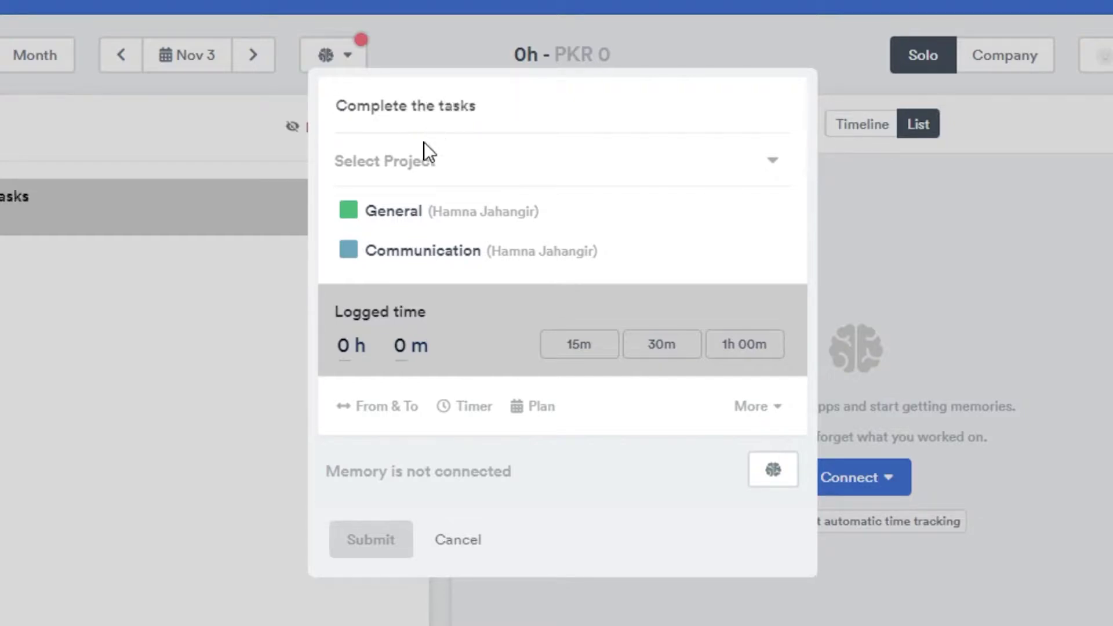
pyautogui.click(421, 186)
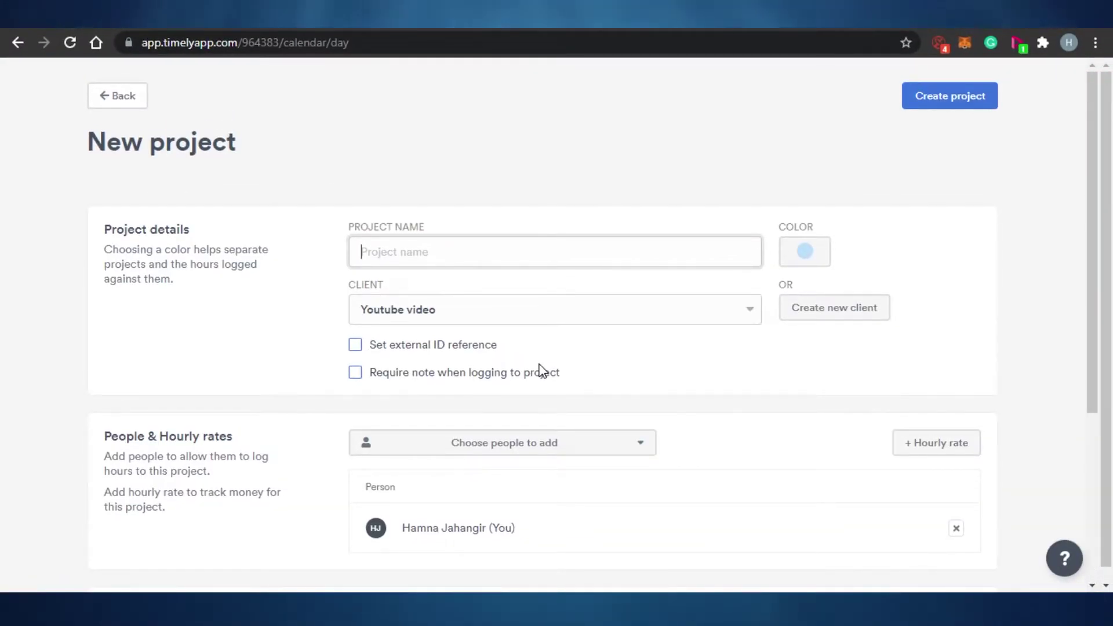
pyautogui.moveTo(1098, 234); pyautogui.dragTo(1107, 211)
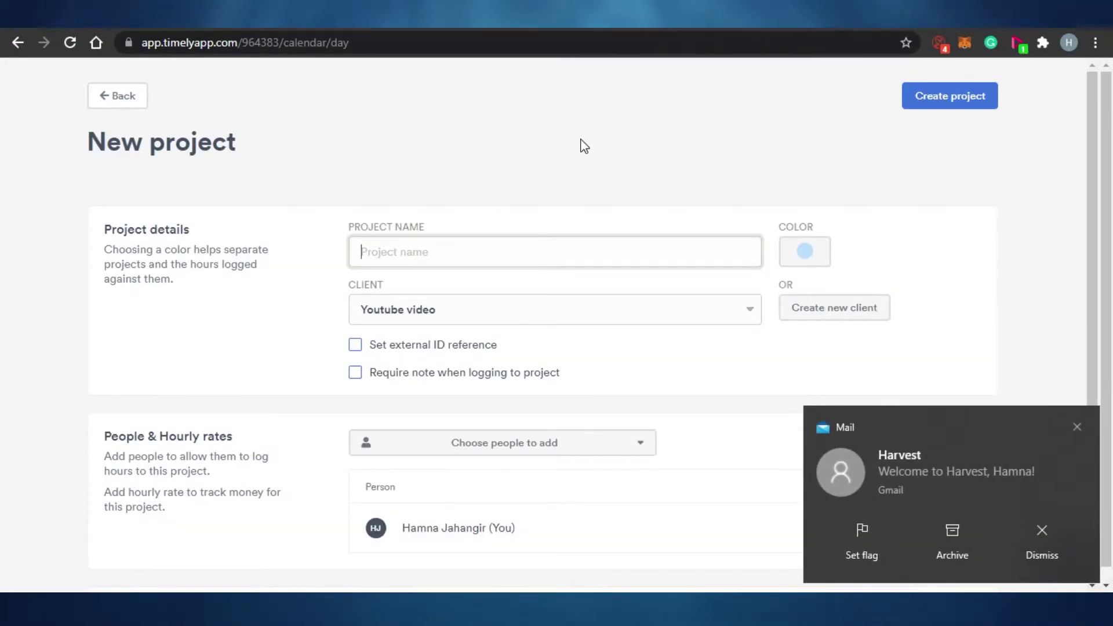
# Name the new project "Youtube video" and select the existing Youtube video client.
pyautogui.click(431, 246)
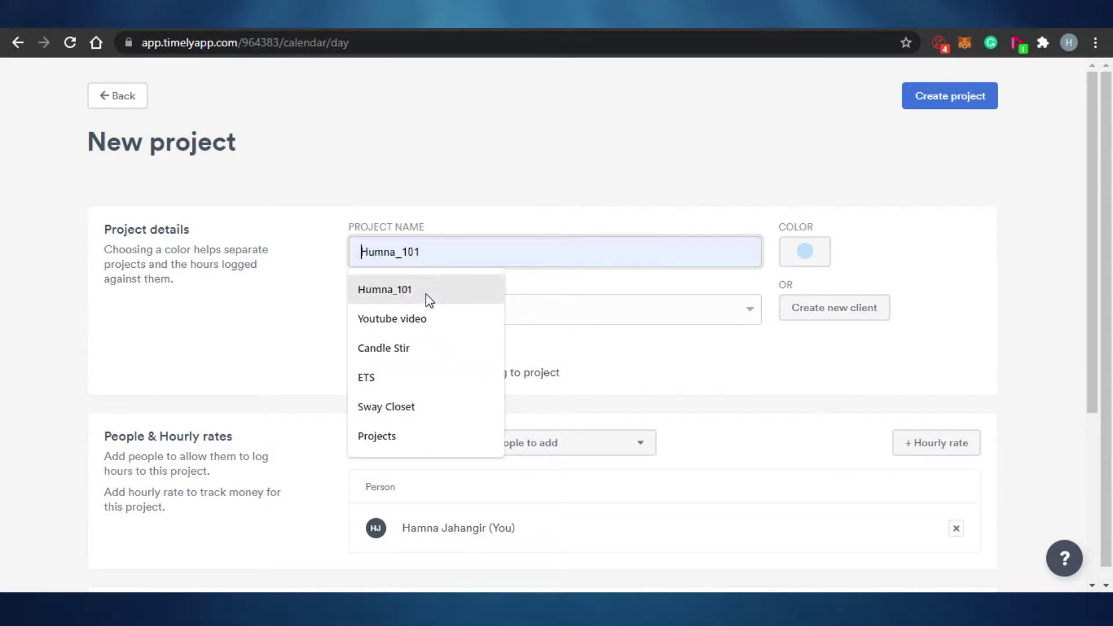
pyautogui.click(427, 318)
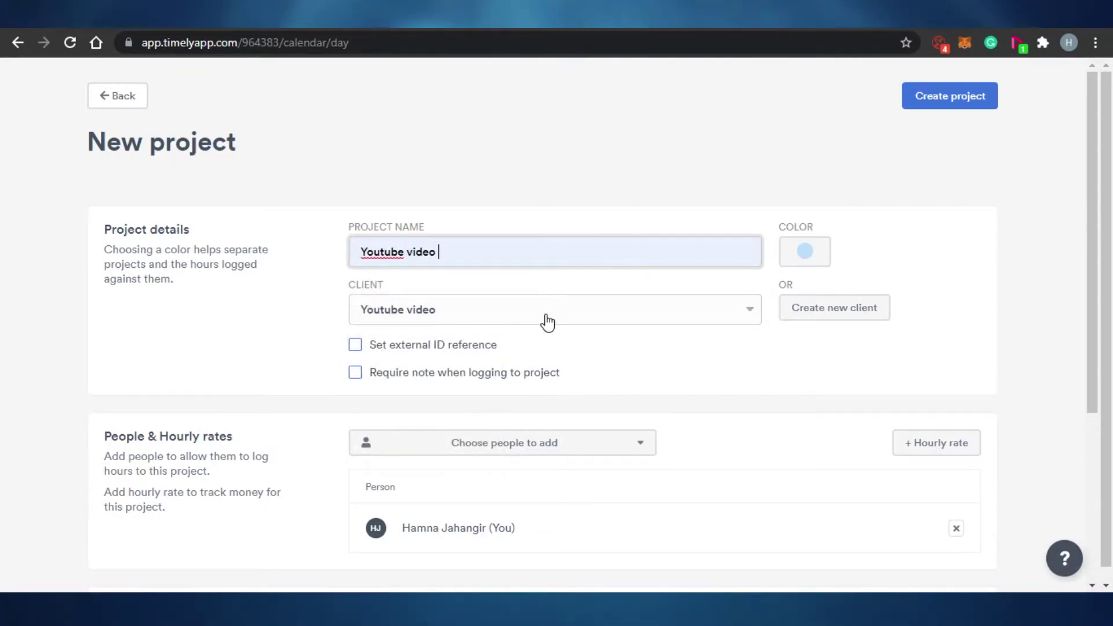
pyautogui.click(735, 318)
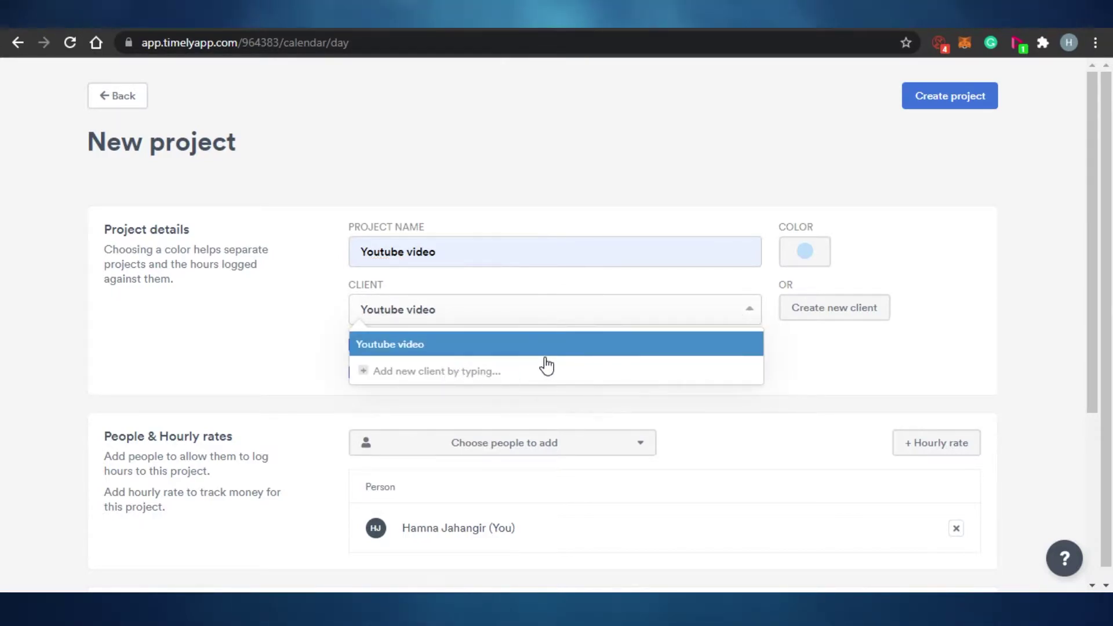
pyautogui.click(476, 346)
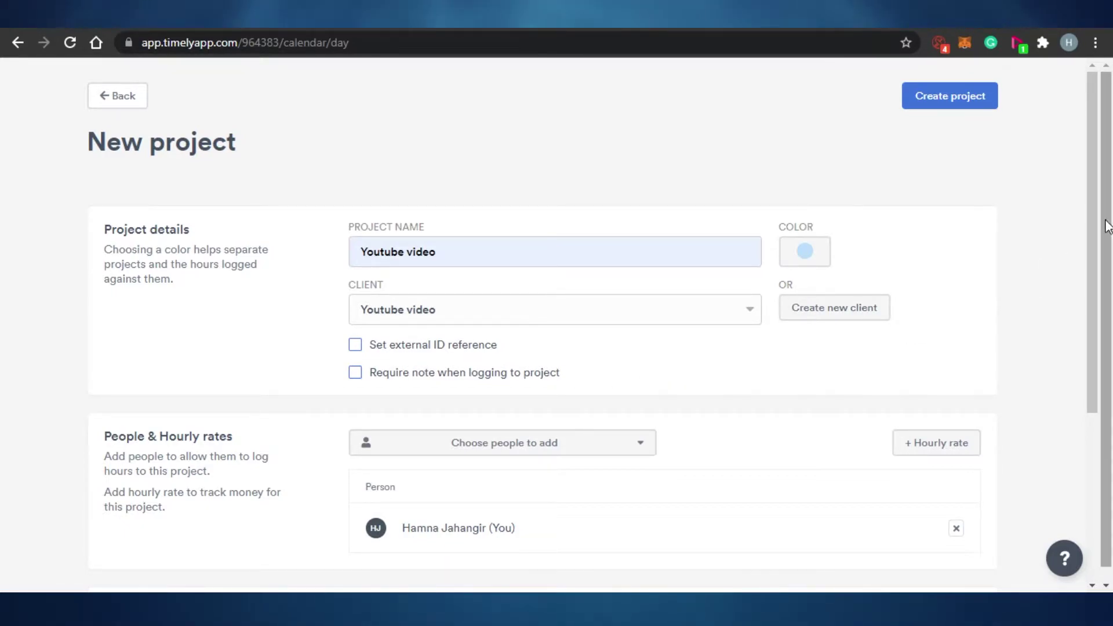
# Create a new client for the project, entering the client's name.
pyautogui.scroll(-1, 951, 255)
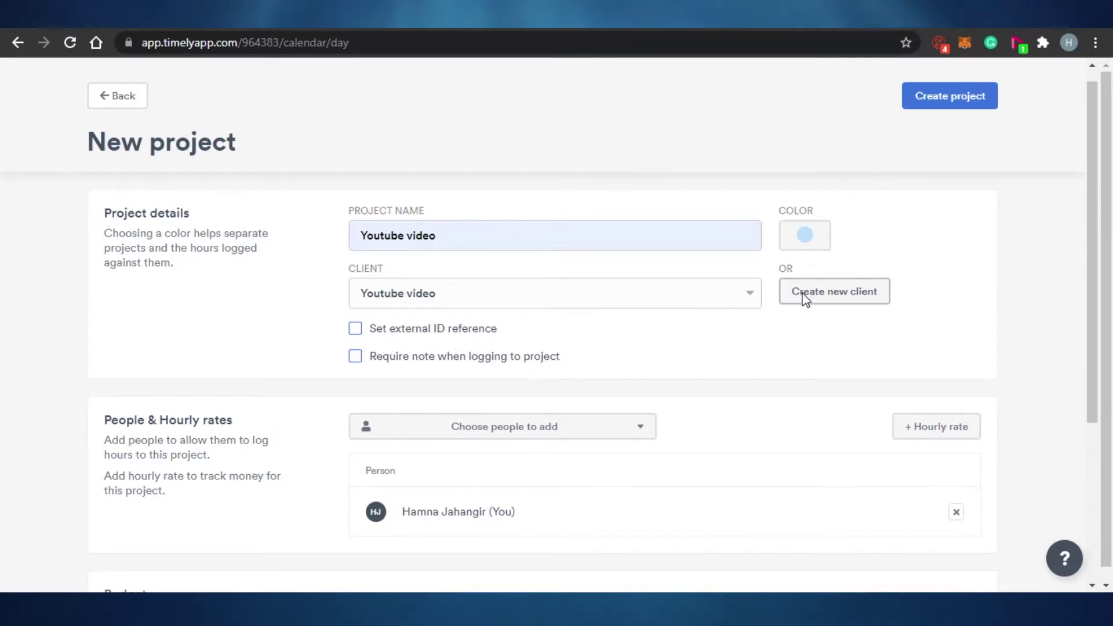
pyautogui.click(805, 297)
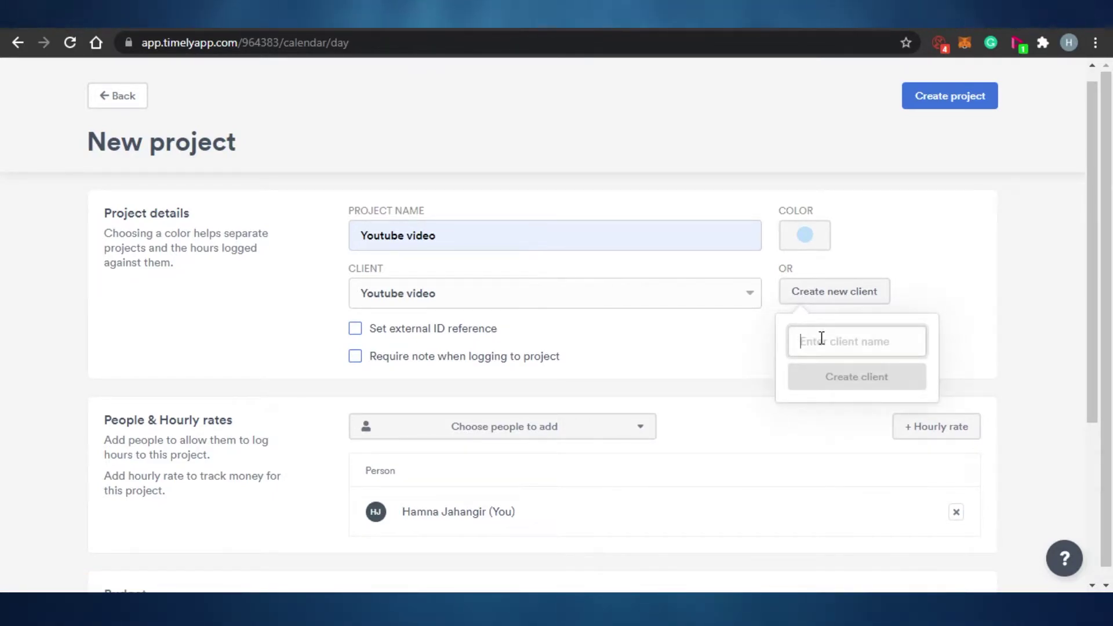
pyautogui.write('A')
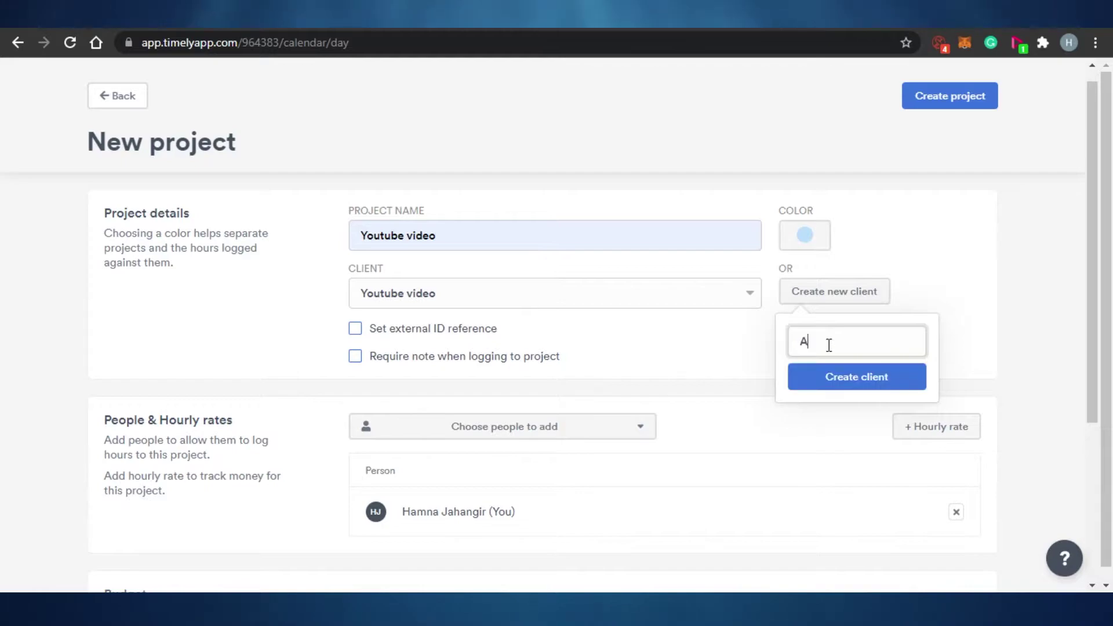
pyautogui.write('nna')
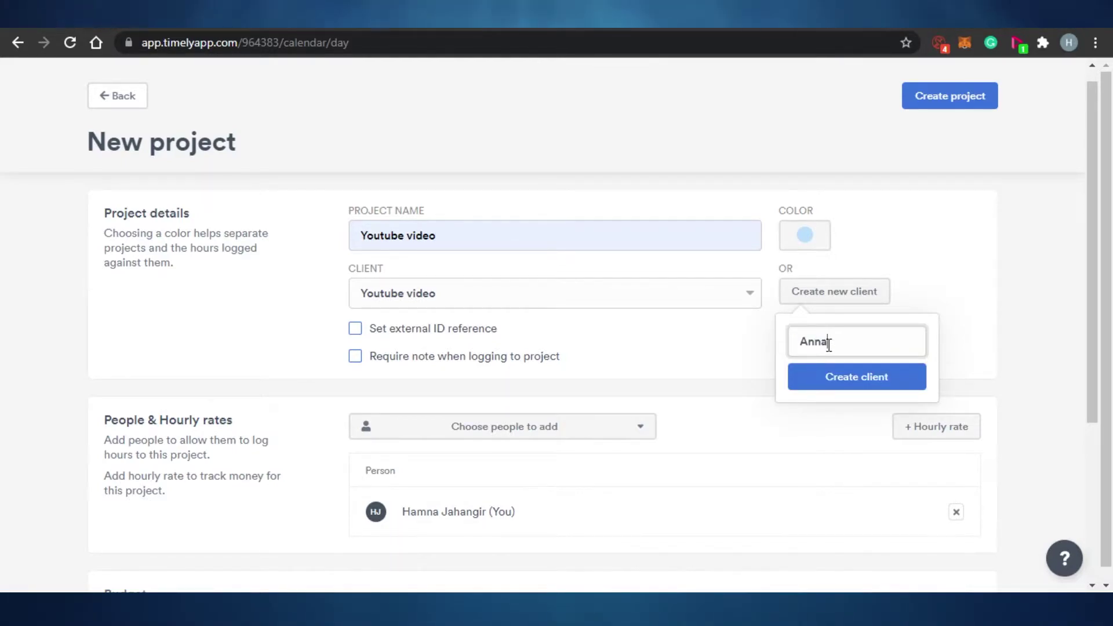
pyautogui.click(843, 377)
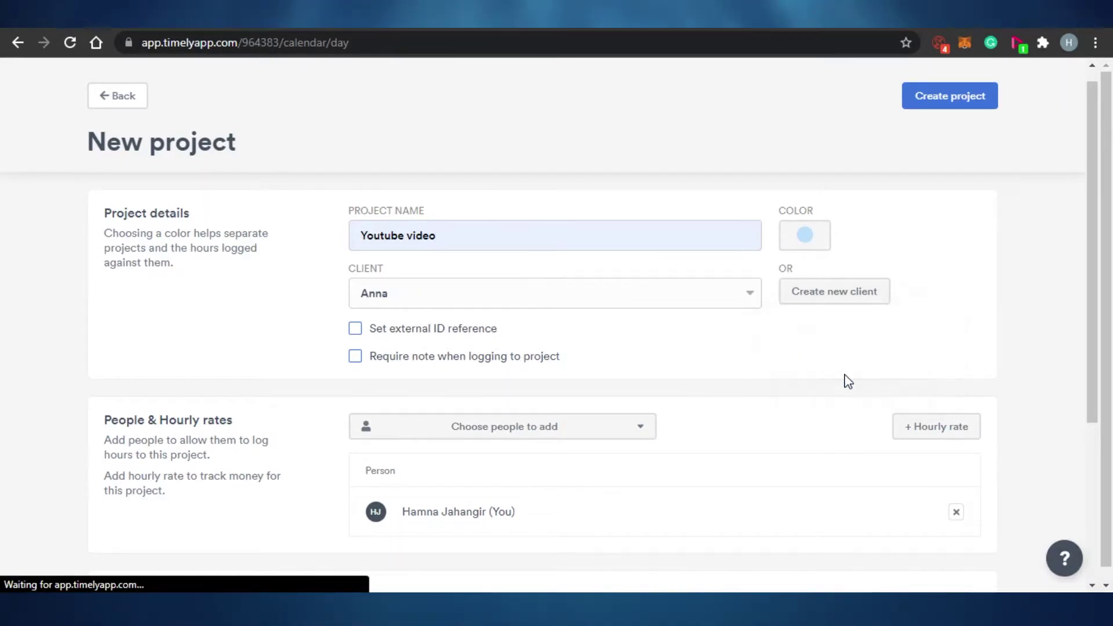
# Switch the project's client to Youtube video and back to the newly created client.
pyautogui.click(466, 298)
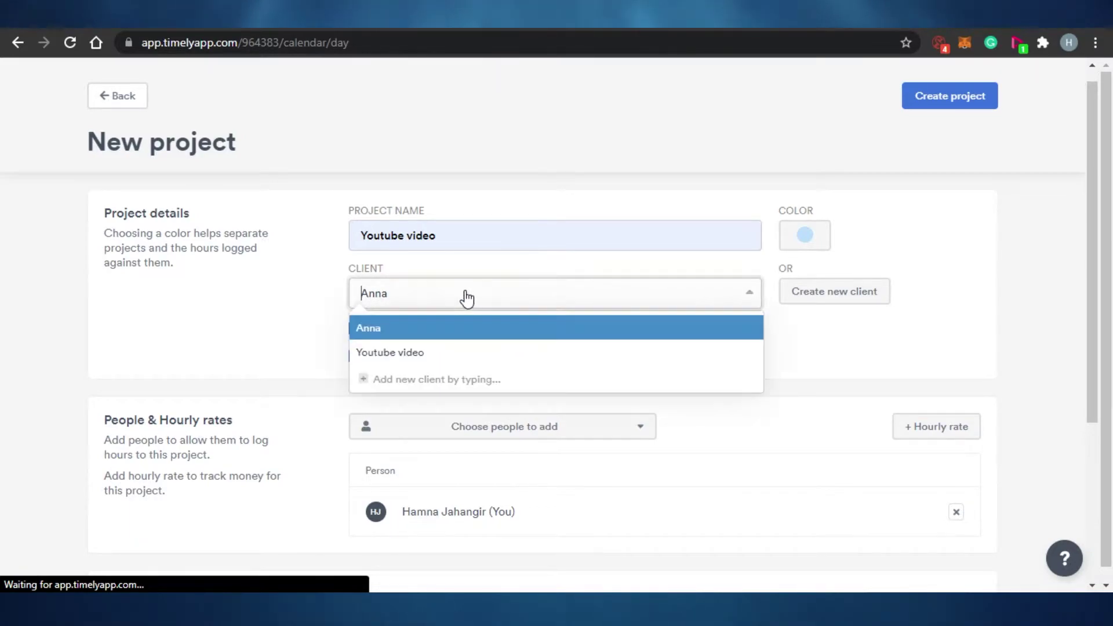
pyautogui.click(437, 366)
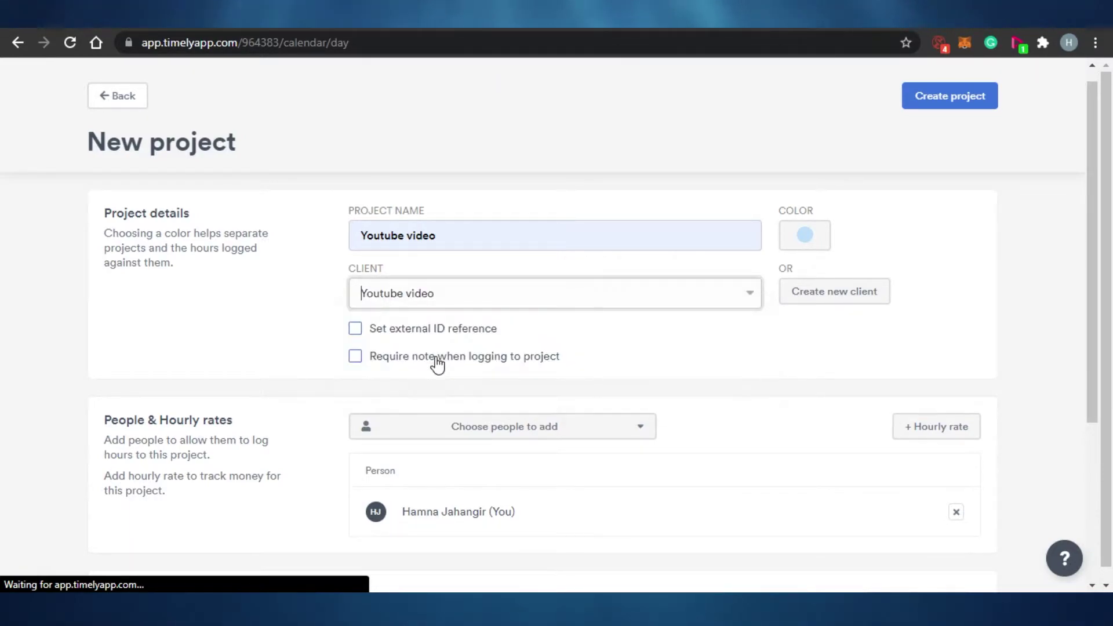
pyautogui.click(535, 297)
pyautogui.click(459, 328)
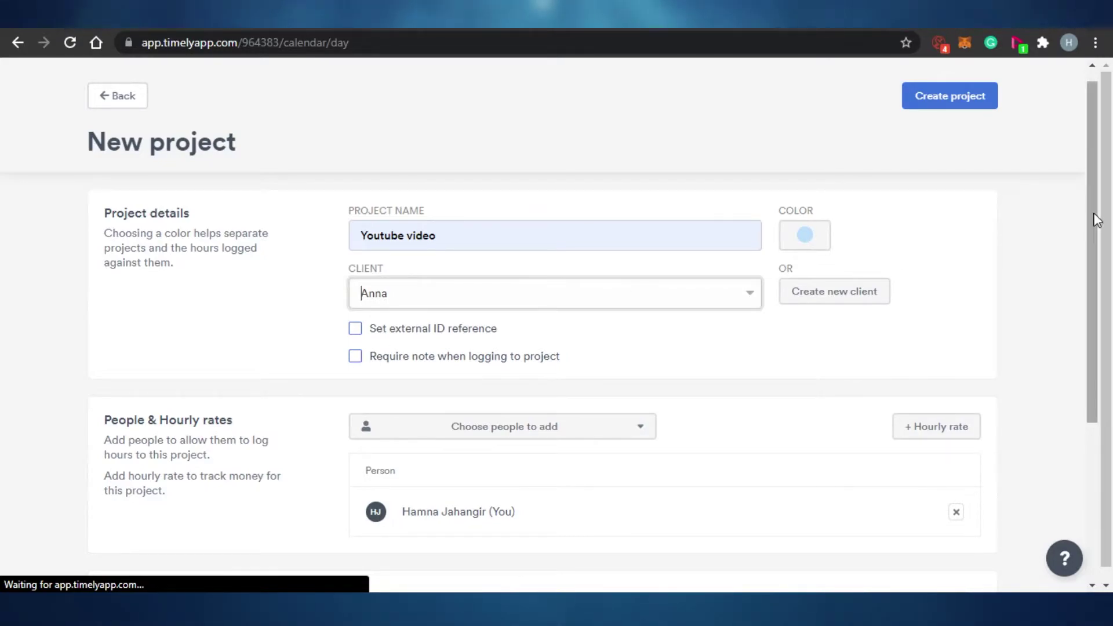
# Check which people can be added to the new project.
pyautogui.moveTo(1093, 209); pyautogui.dragTo(1090, 269)
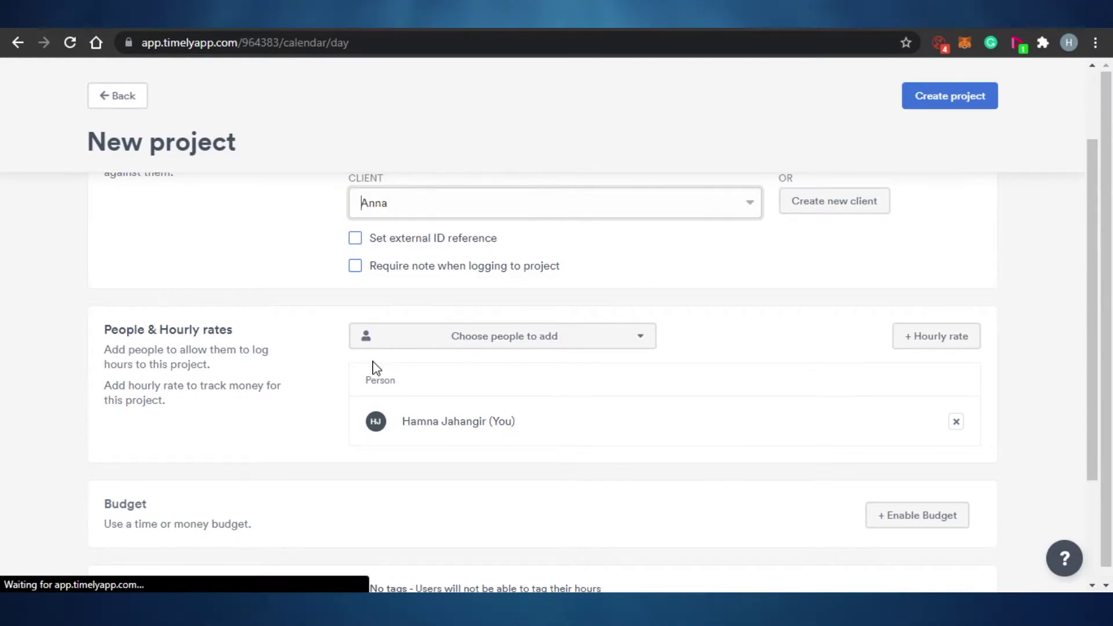
pyautogui.click(470, 346)
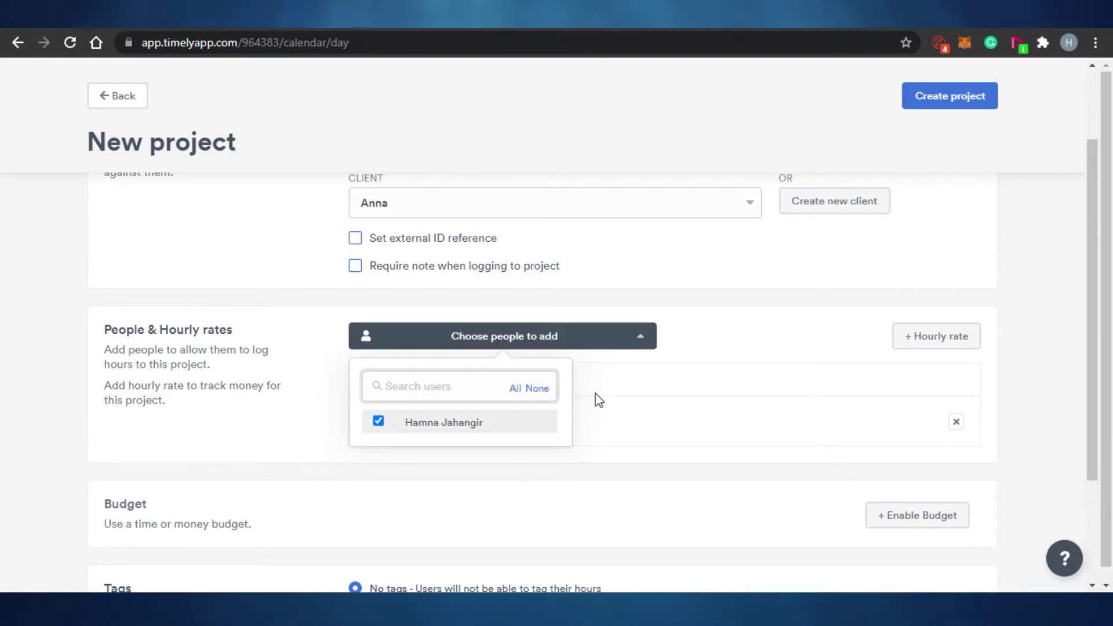
pyautogui.click(1043, 379)
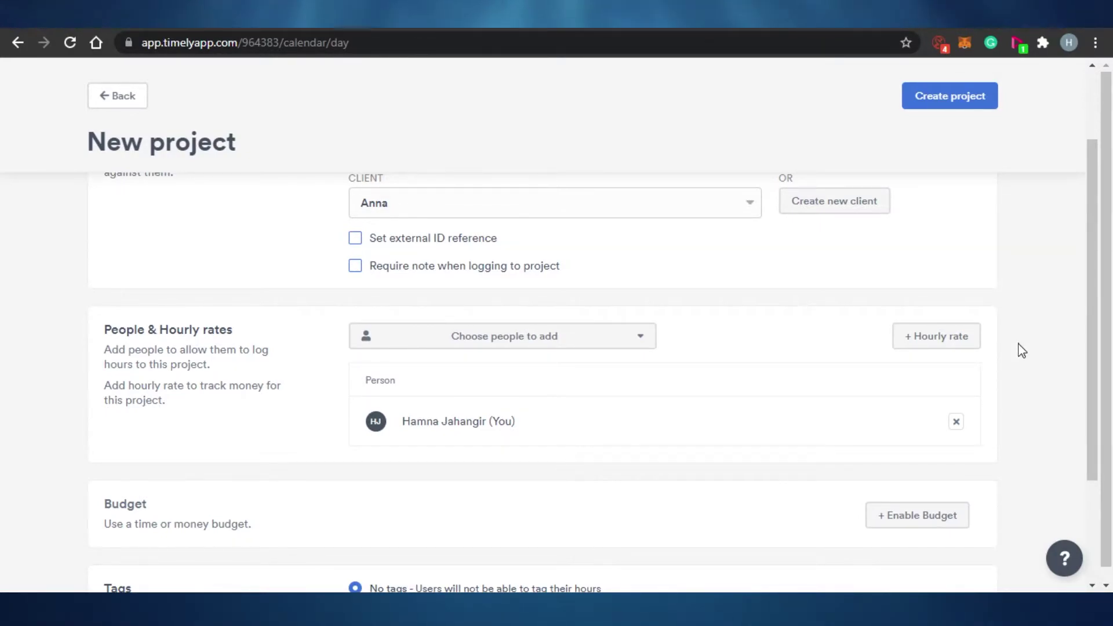
pyautogui.click(502, 342)
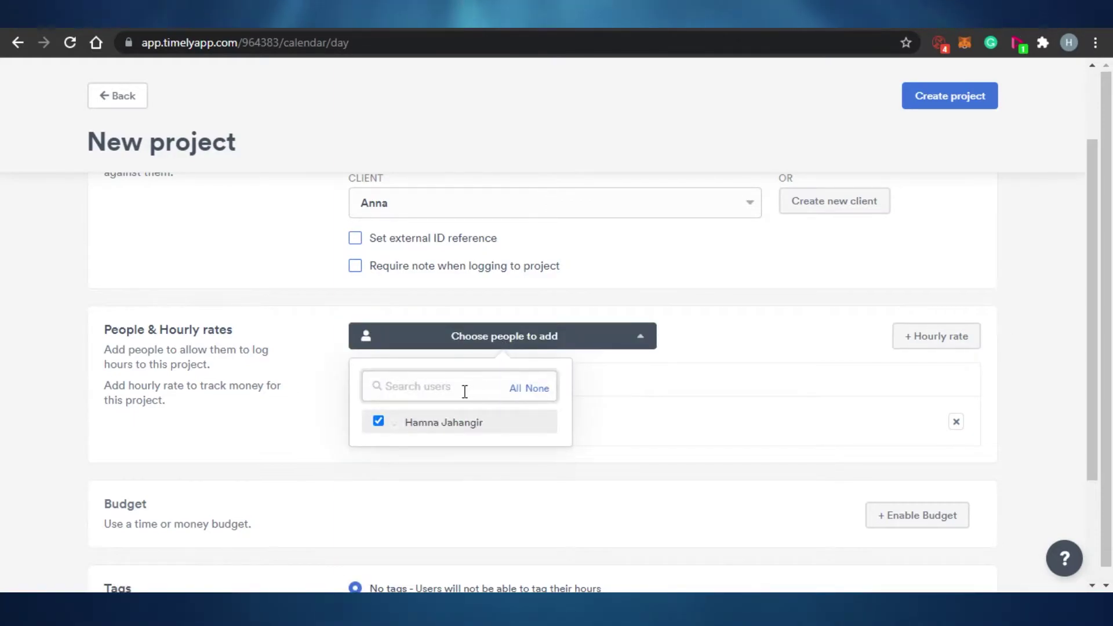
pyautogui.click(1065, 351)
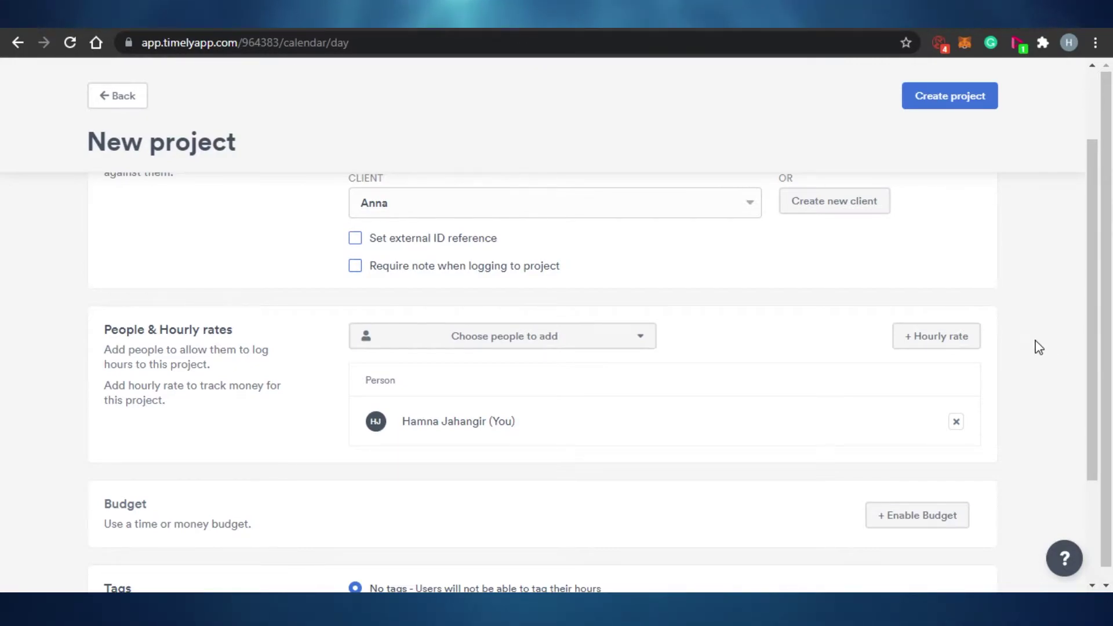
# Add an hourly rate to the project's people settings.
pyautogui.click(930, 340)
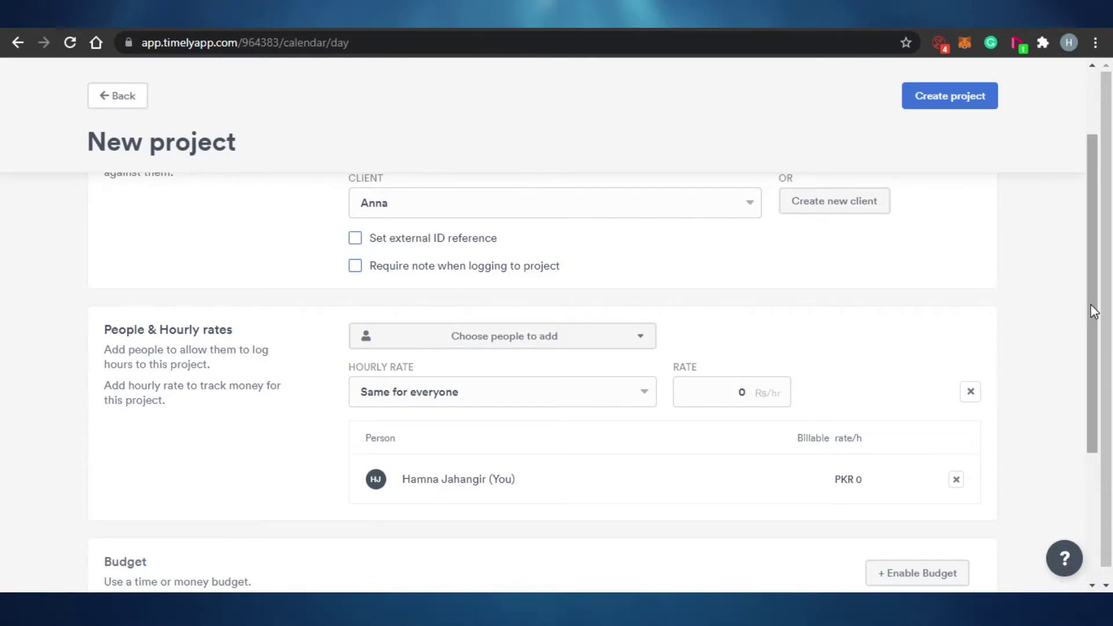
pyautogui.moveTo(1091, 311); pyautogui.dragTo(1095, 374)
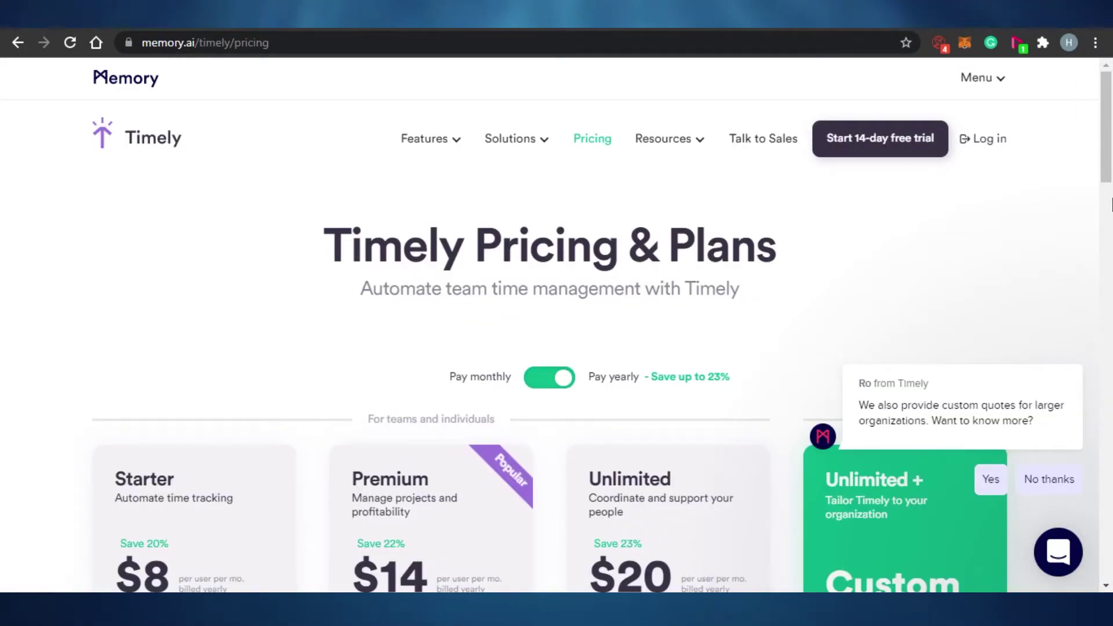
# Go through the plan details on the Timely pricing page again.
pyautogui.scroll(-6, 1110, 204)
pyautogui.scroll(-3, 1110, 322)
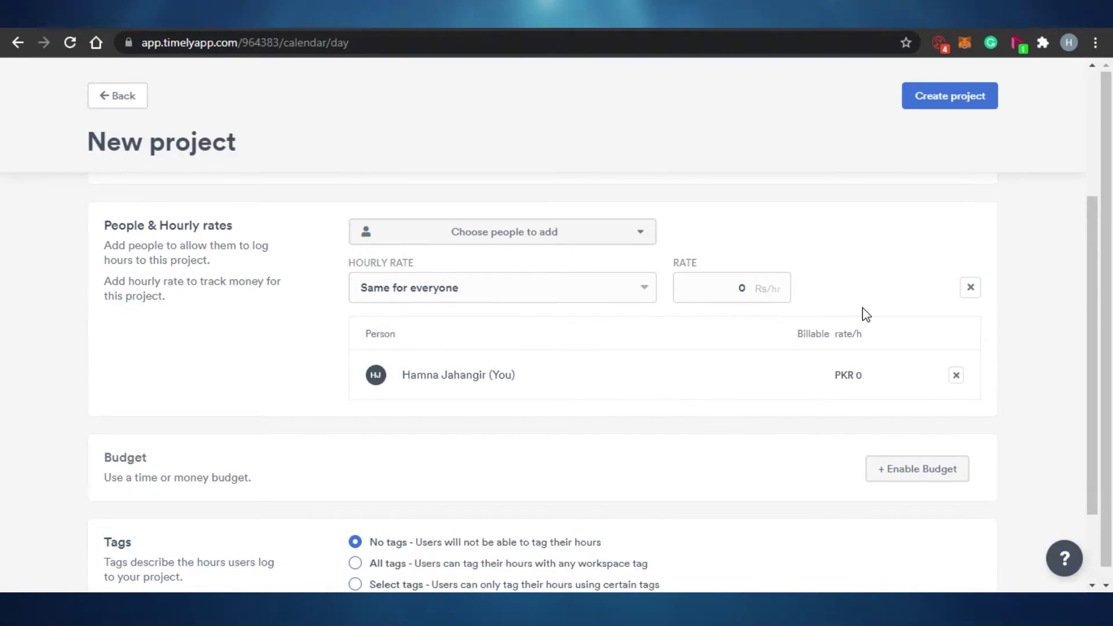
# Keep the project's hourly rate the same for everyone and set it to 10 Rs/hr.
pyautogui.click(566, 288)
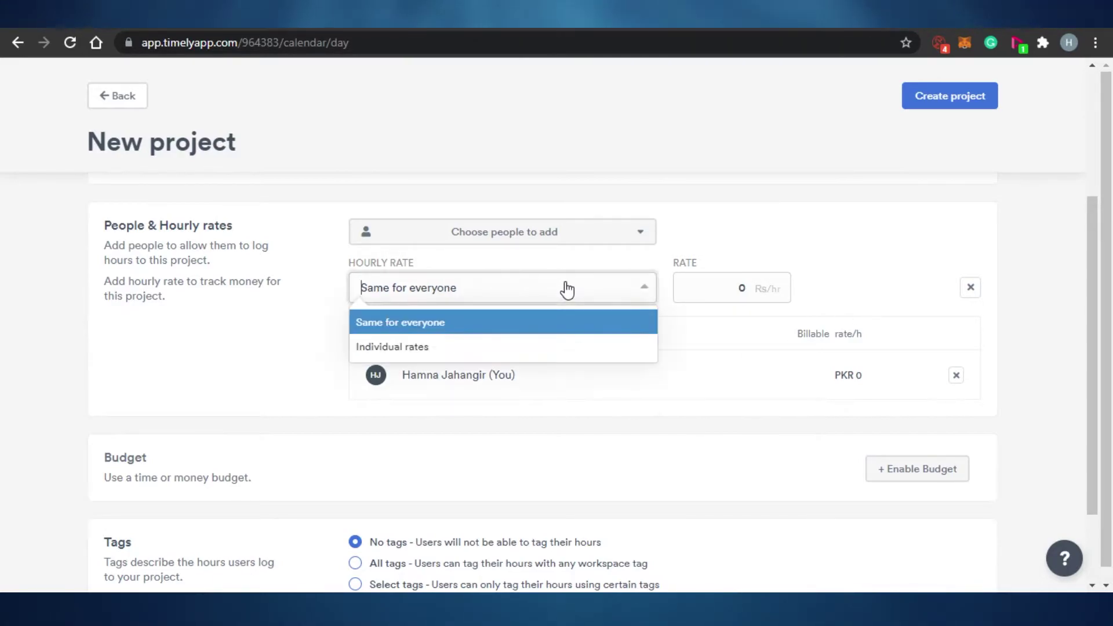
pyautogui.click(454, 328)
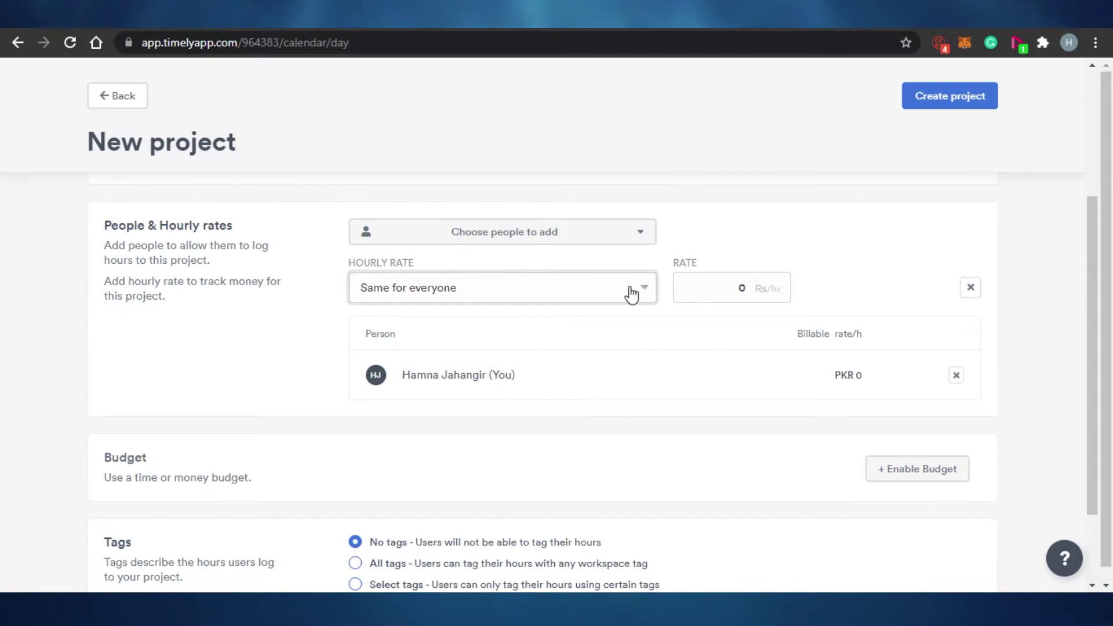
pyautogui.click(739, 285)
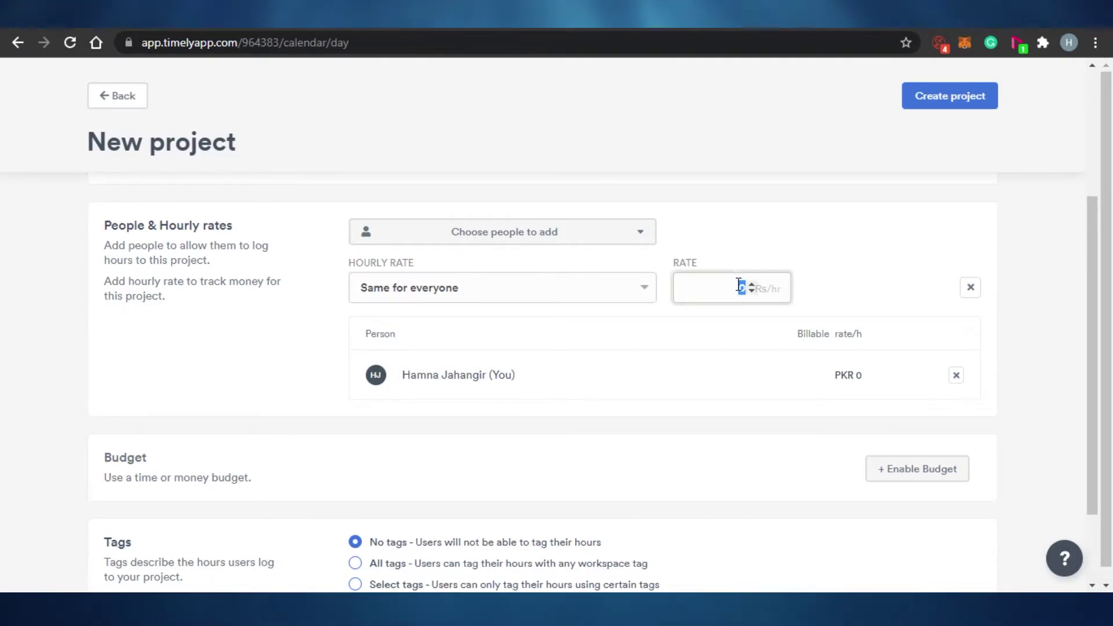
pyautogui.write('1')
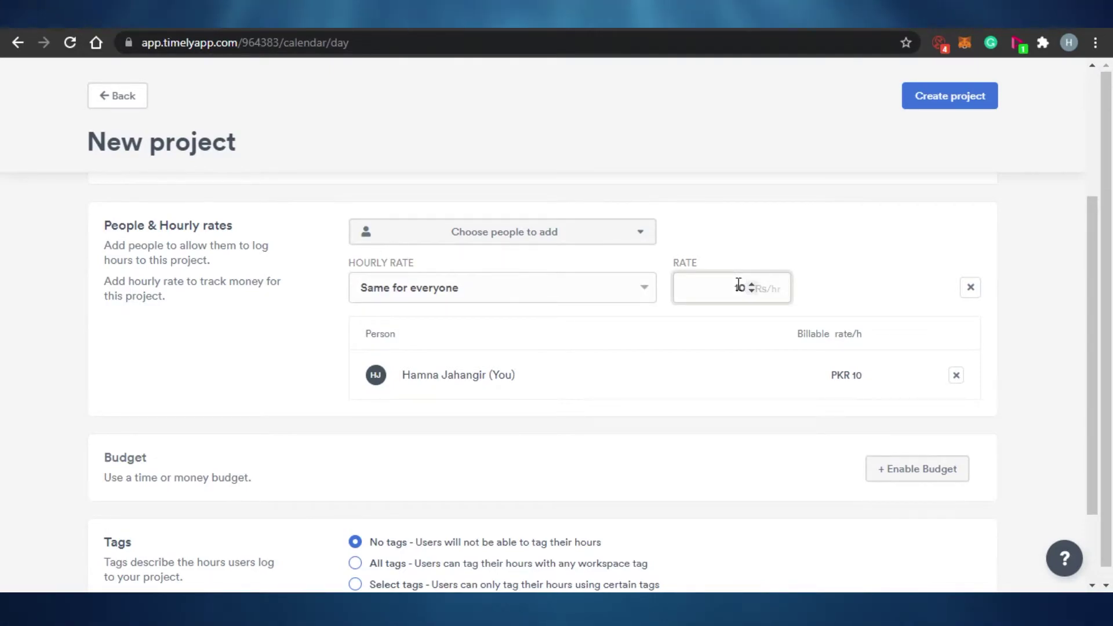
pyautogui.click(709, 249)
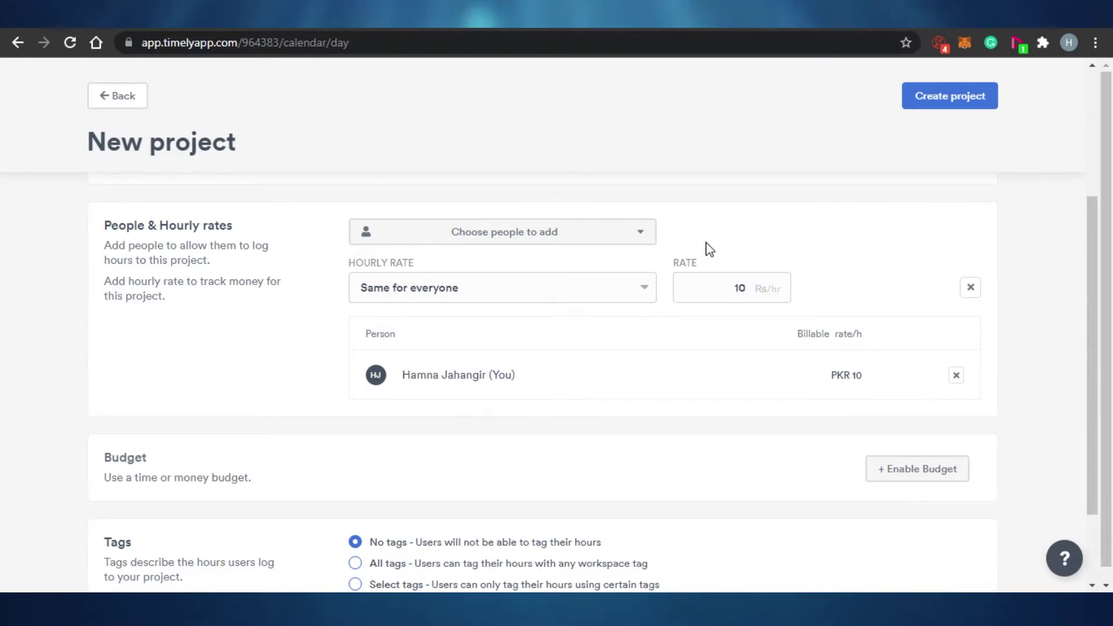
# Enable a time budget for the project and set its amount to 100 hours.
pyautogui.moveTo(1095, 247); pyautogui.dragTo(1099, 343)
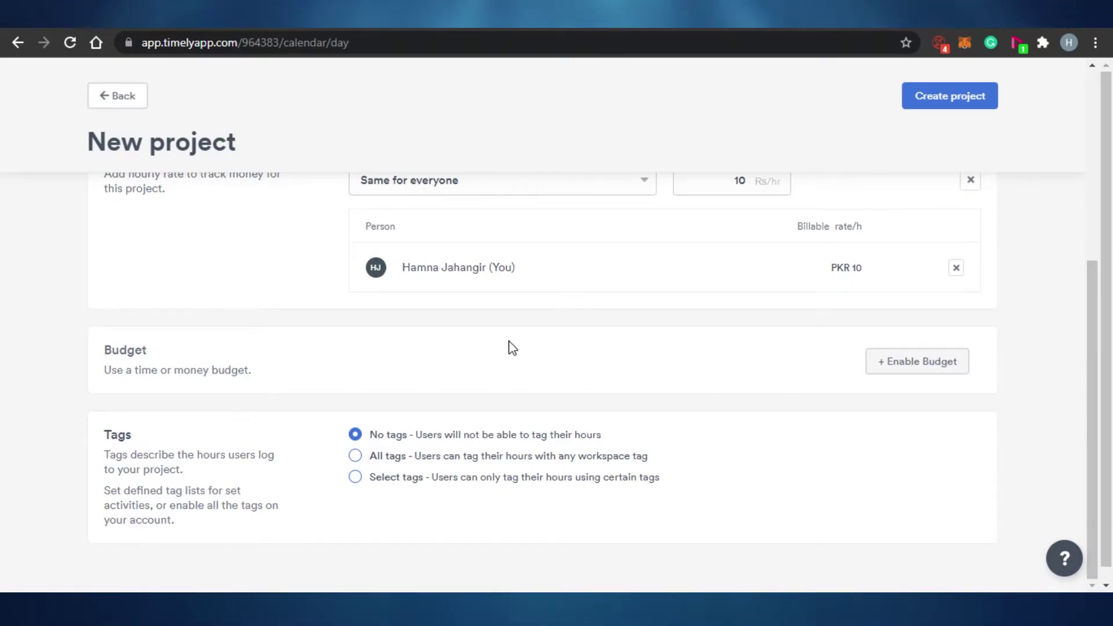
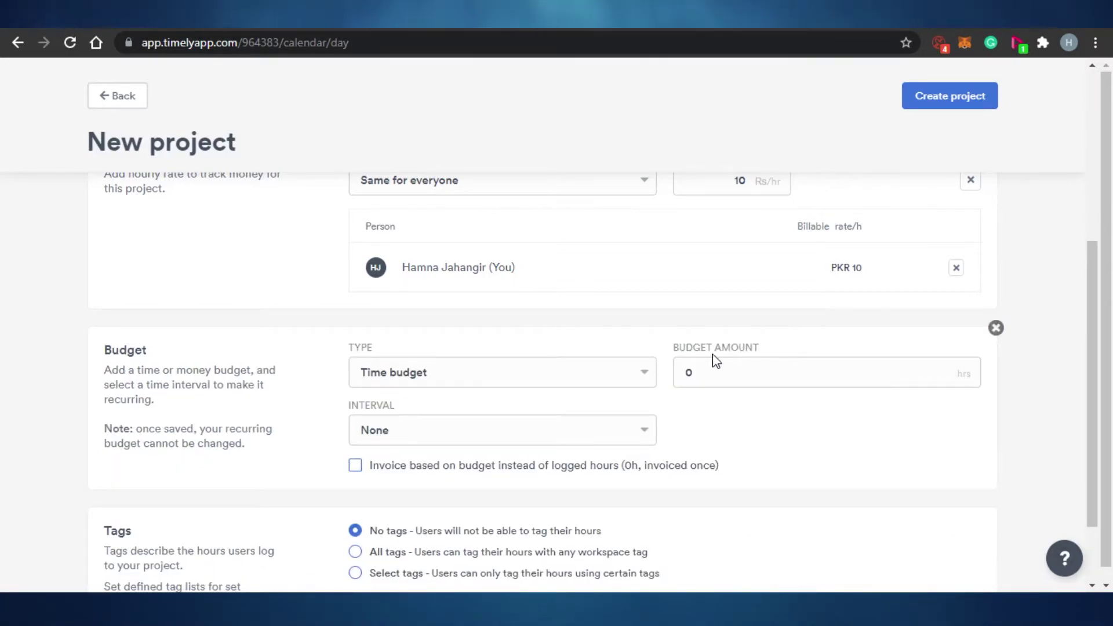
pyautogui.click(749, 377)
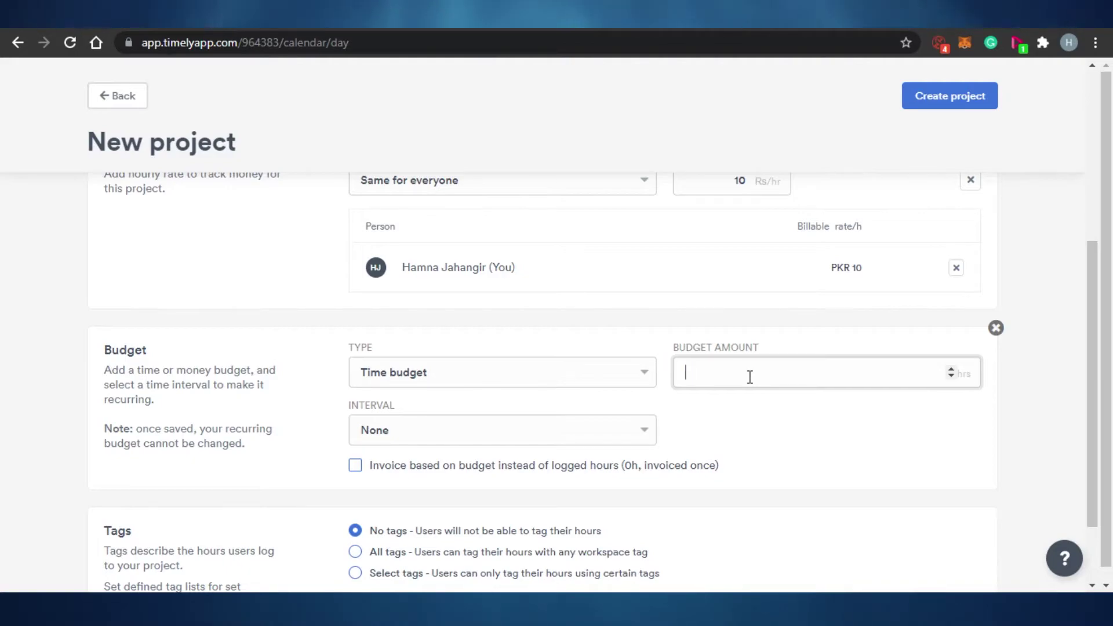
pyautogui.press('BackSpace')
pyautogui.write('100')
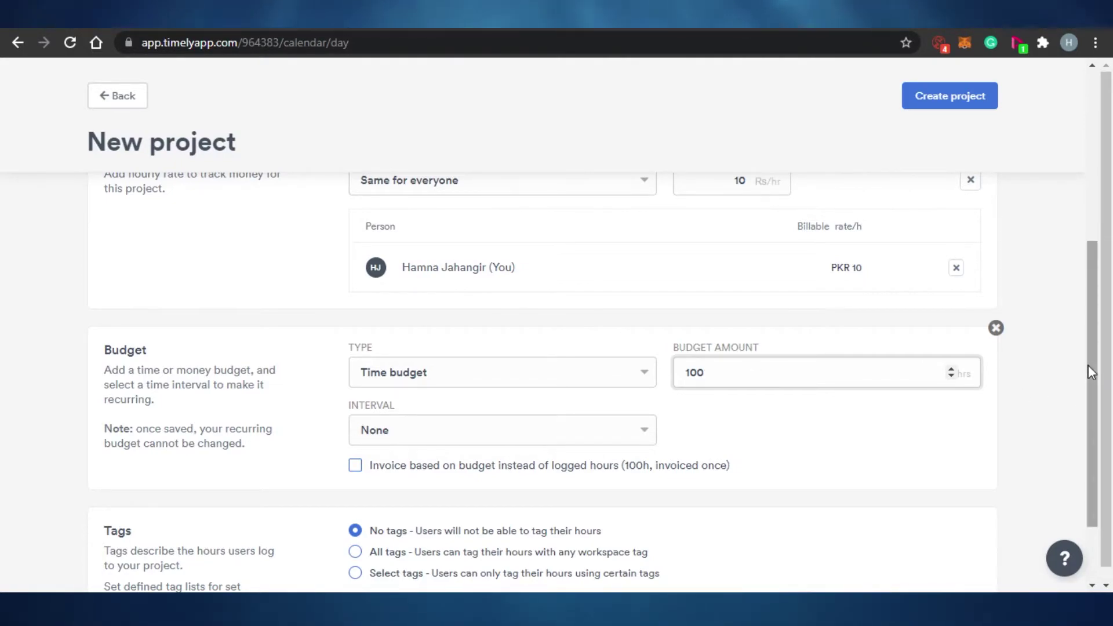
# Set the project color to dark magenta (b72367) and create the project.
pyautogui.moveTo(1093, 346); pyautogui.dragTo(1096, 429)
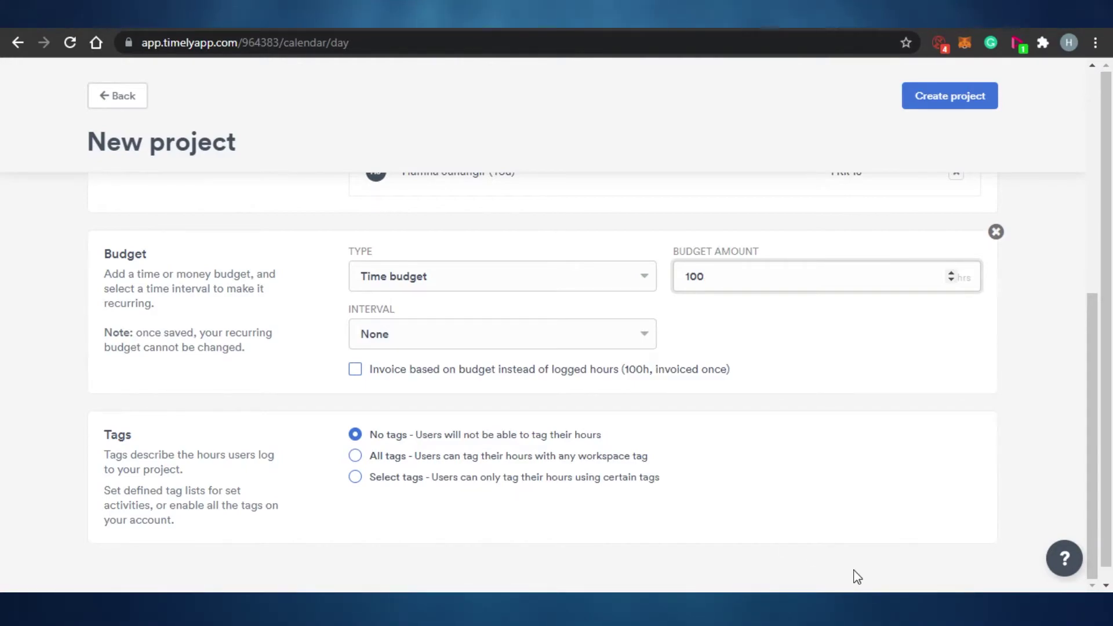
pyautogui.moveTo(1090, 451); pyautogui.dragTo(1103, 275)
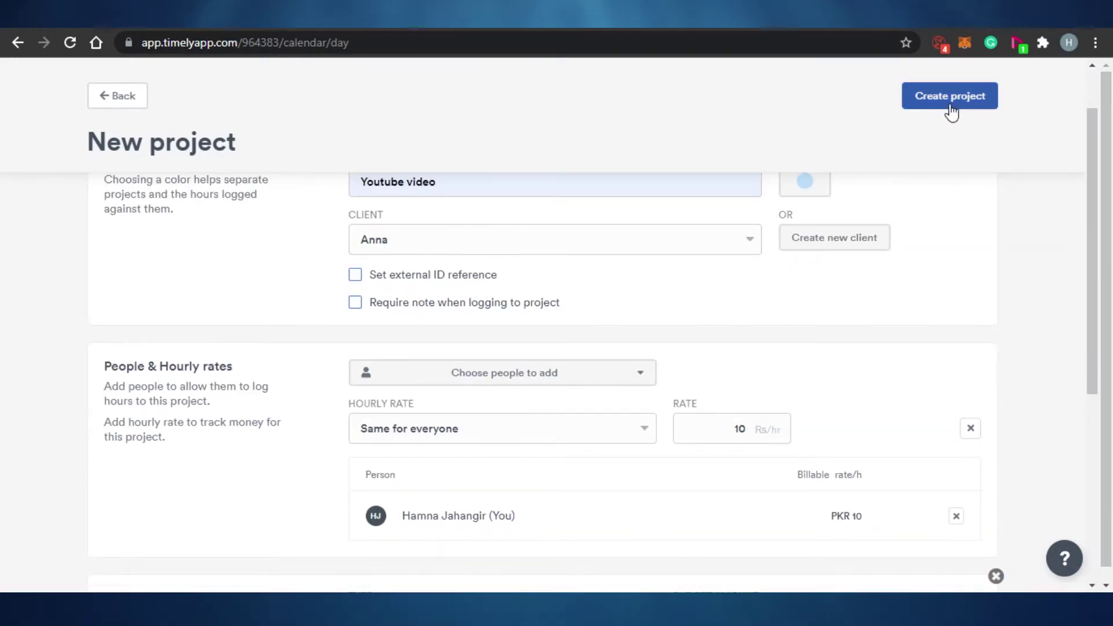
pyautogui.moveTo(1086, 320); pyautogui.dragTo(1091, 213)
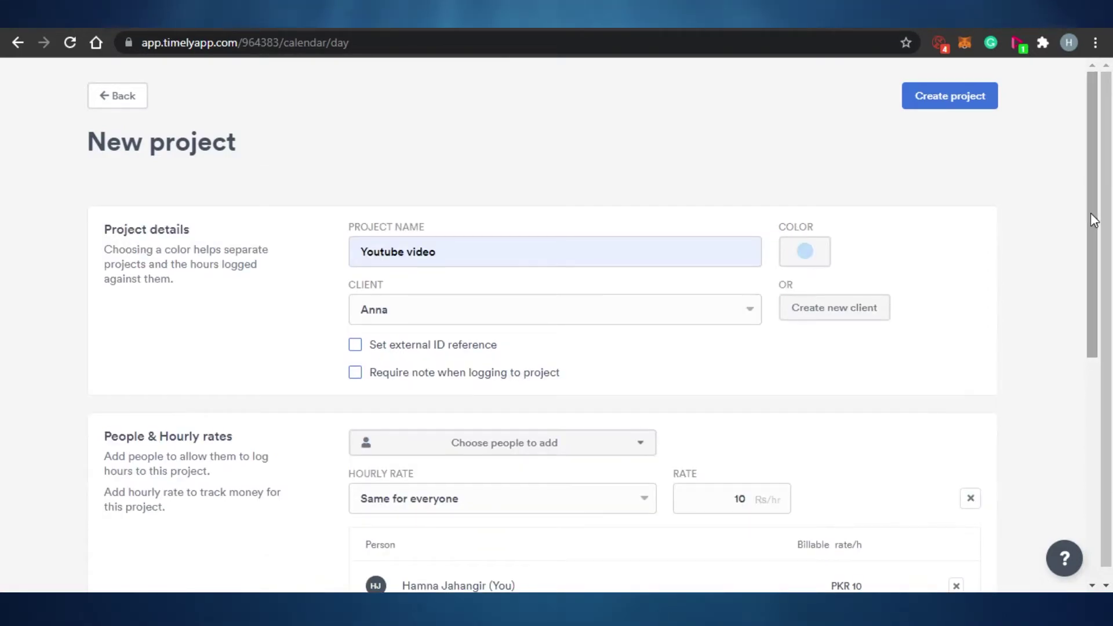
pyautogui.click(805, 251)
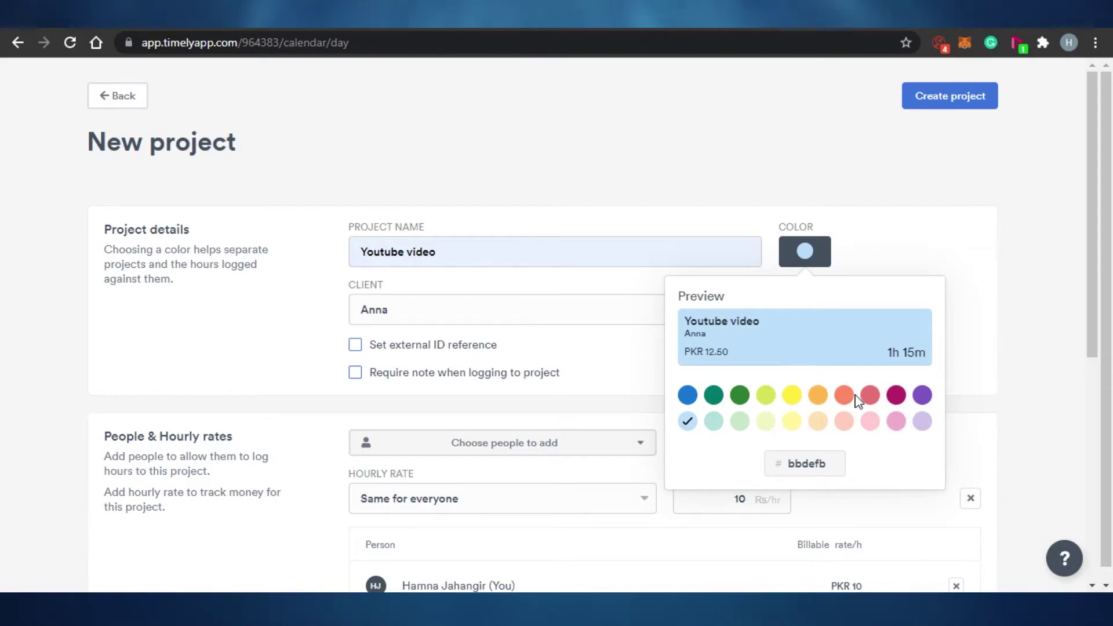
pyautogui.click(897, 397)
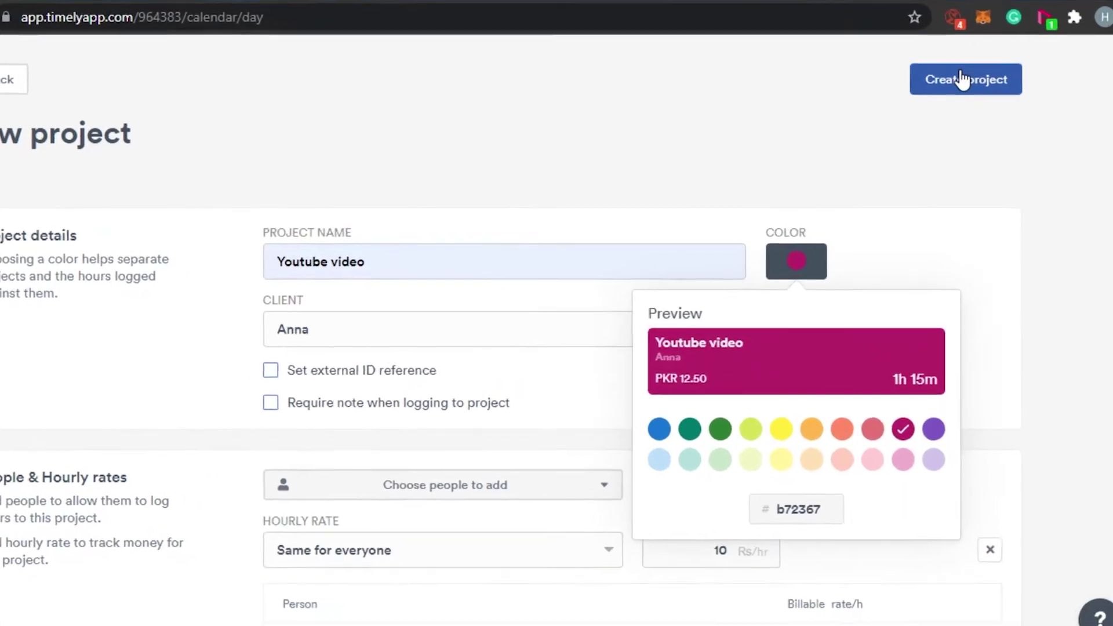
pyautogui.click(962, 79)
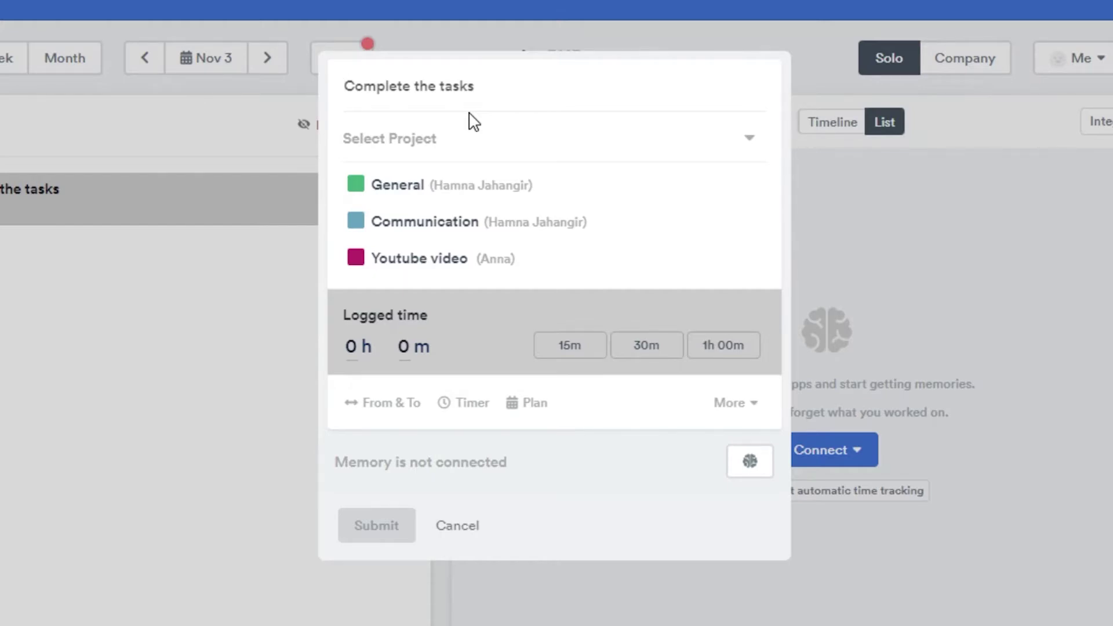
# Assign the time entry to the Youtube video project and set the logged time to 2 hours.
pyautogui.click(465, 259)
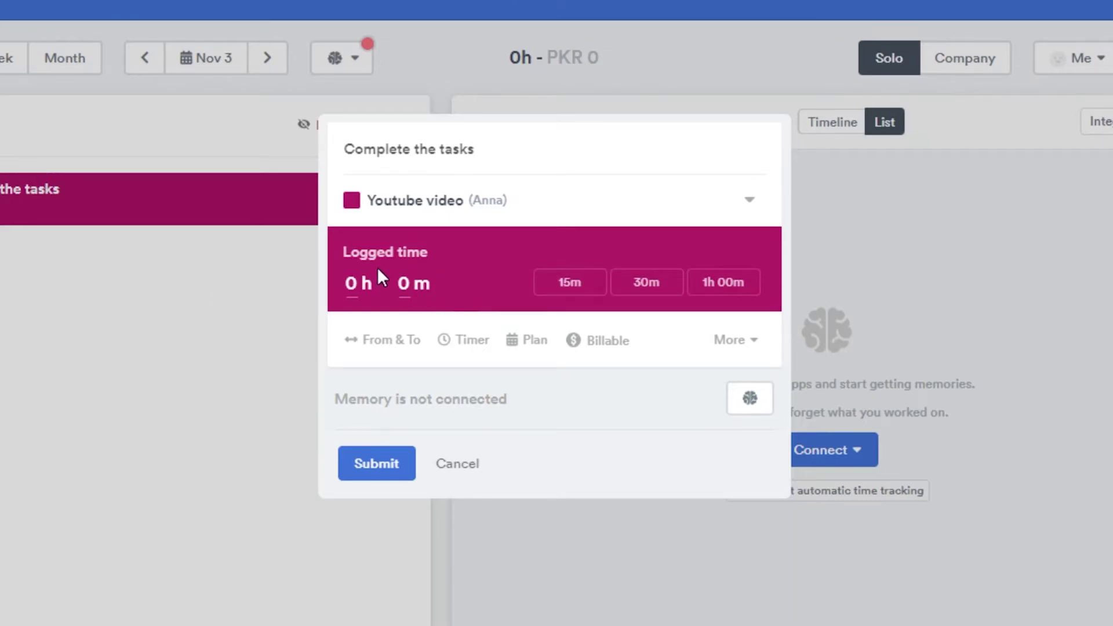
pyautogui.click(351, 283)
pyautogui.write('2')
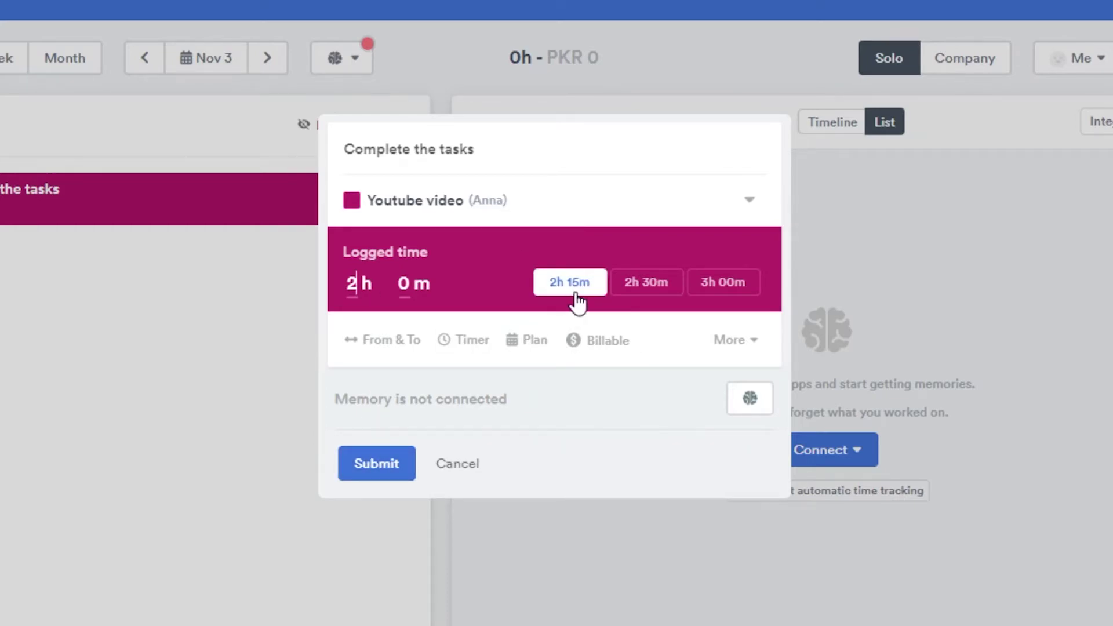
# Add a from-to time range to the entry and set its planned time to 1 hour.
pyautogui.click(363, 348)
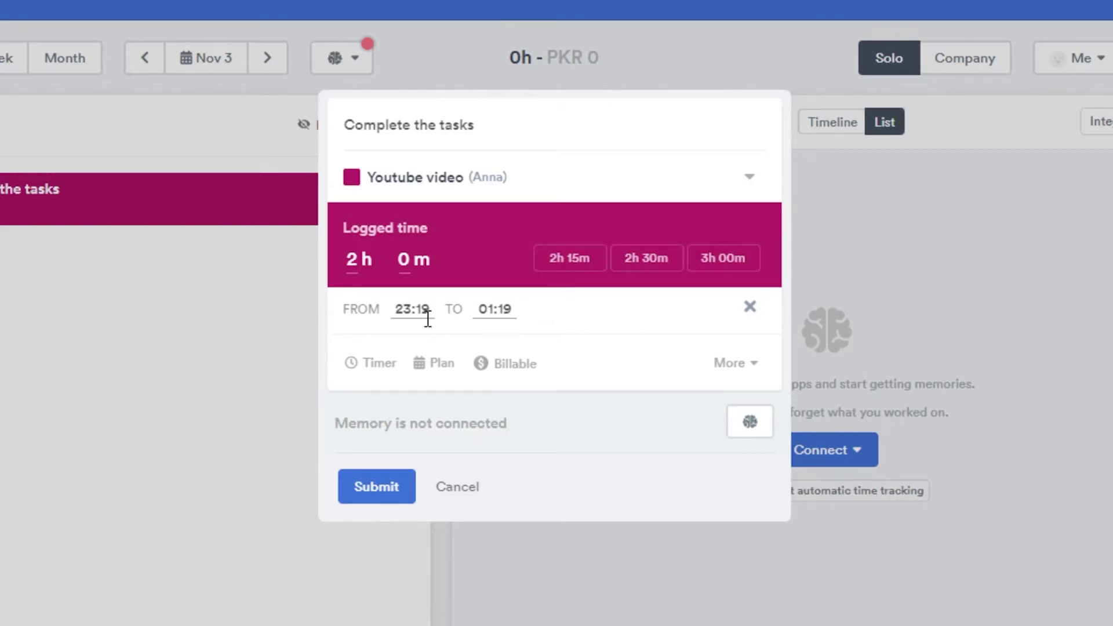
pyautogui.click(450, 370)
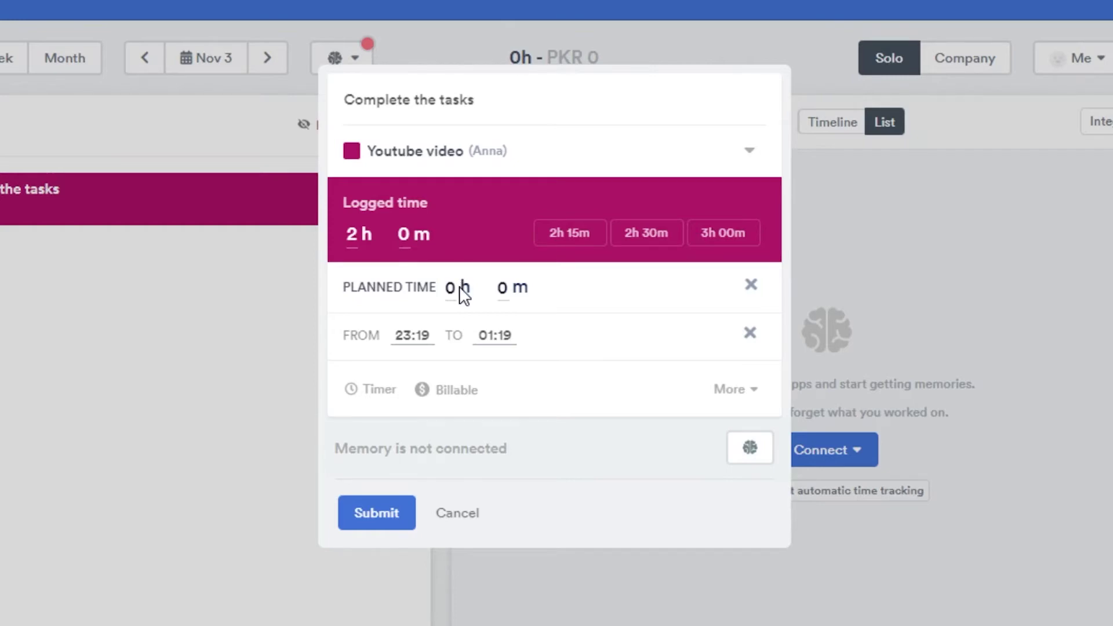
pyautogui.press('BackSpace')
pyautogui.write('1')
# Switch the time entry between non-billable and billable, leaving it billable.
pyautogui.click(452, 405)
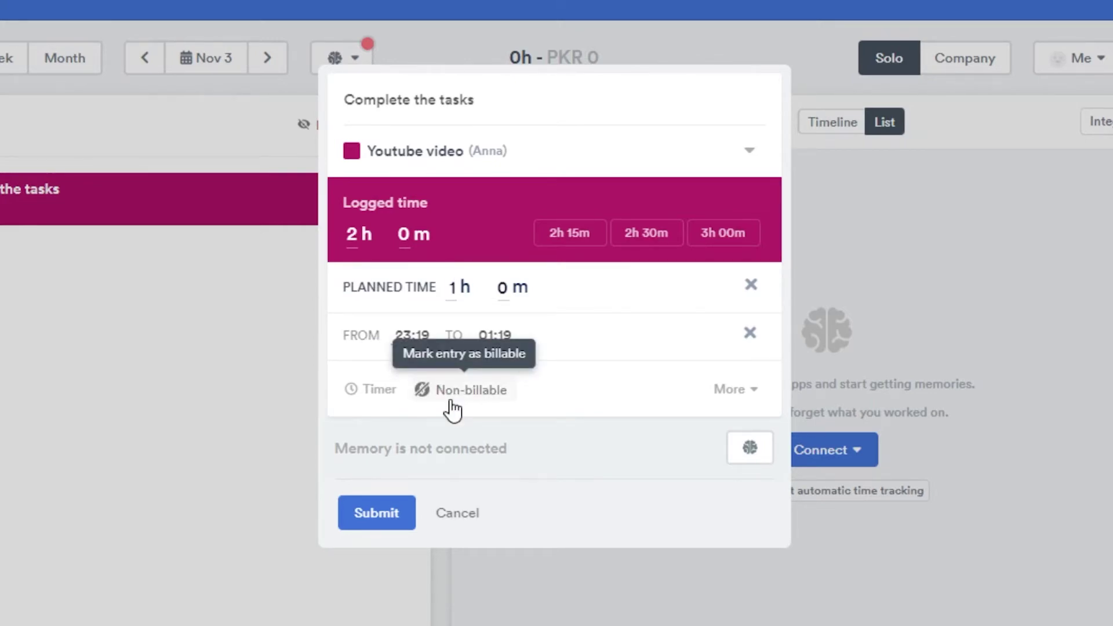
pyautogui.click(443, 392)
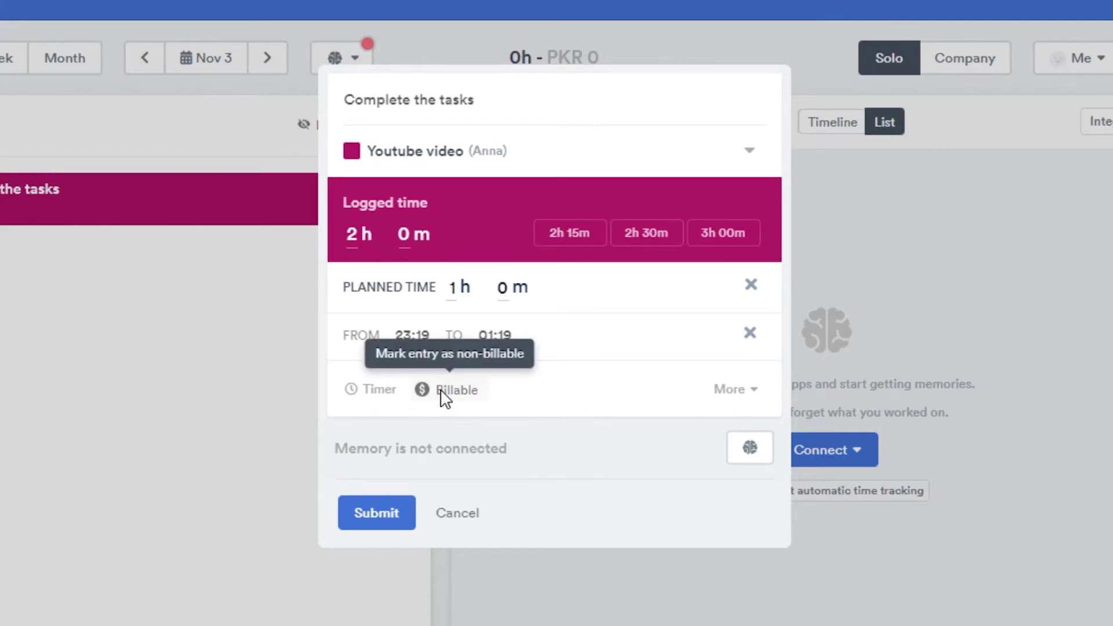
pyautogui.click(441, 392)
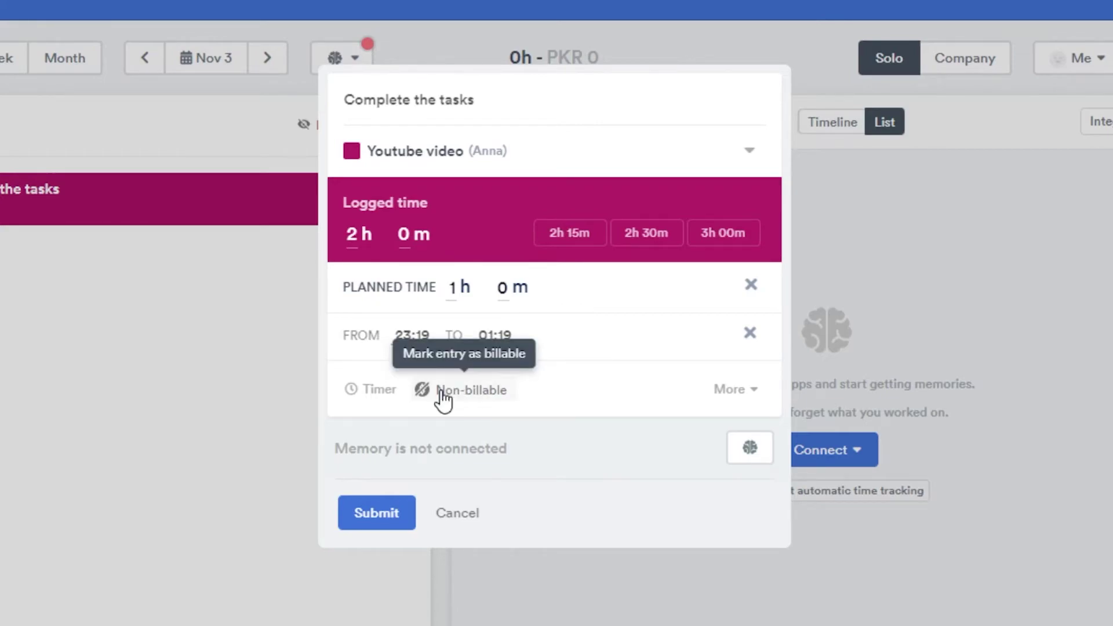
pyautogui.click(442, 393)
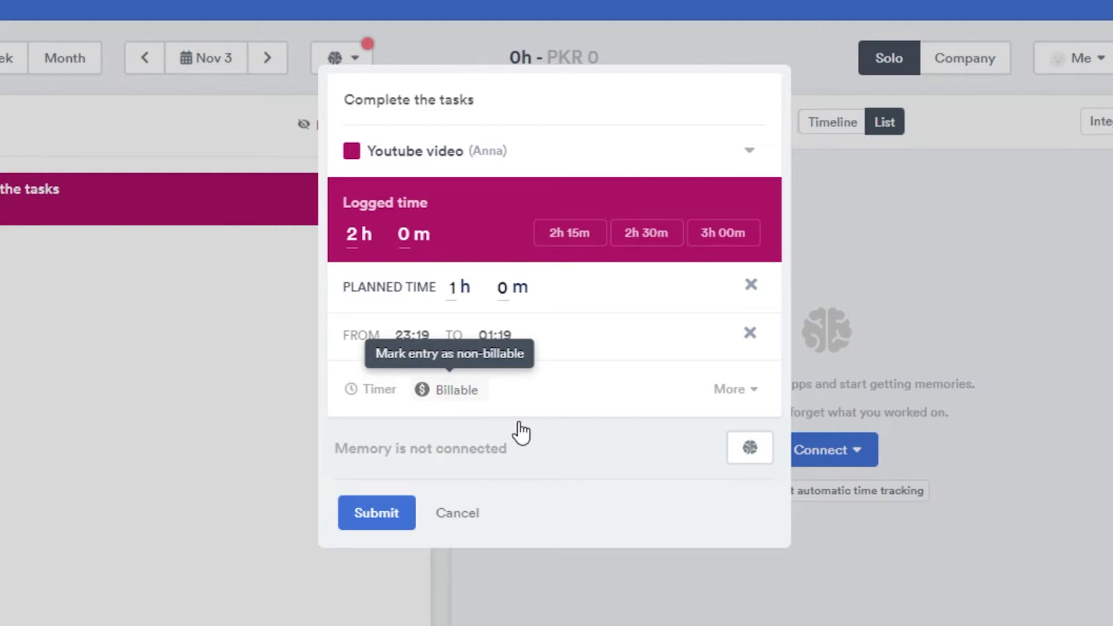
# Check the additional options of the time entry and submit it.
pyautogui.click(748, 392)
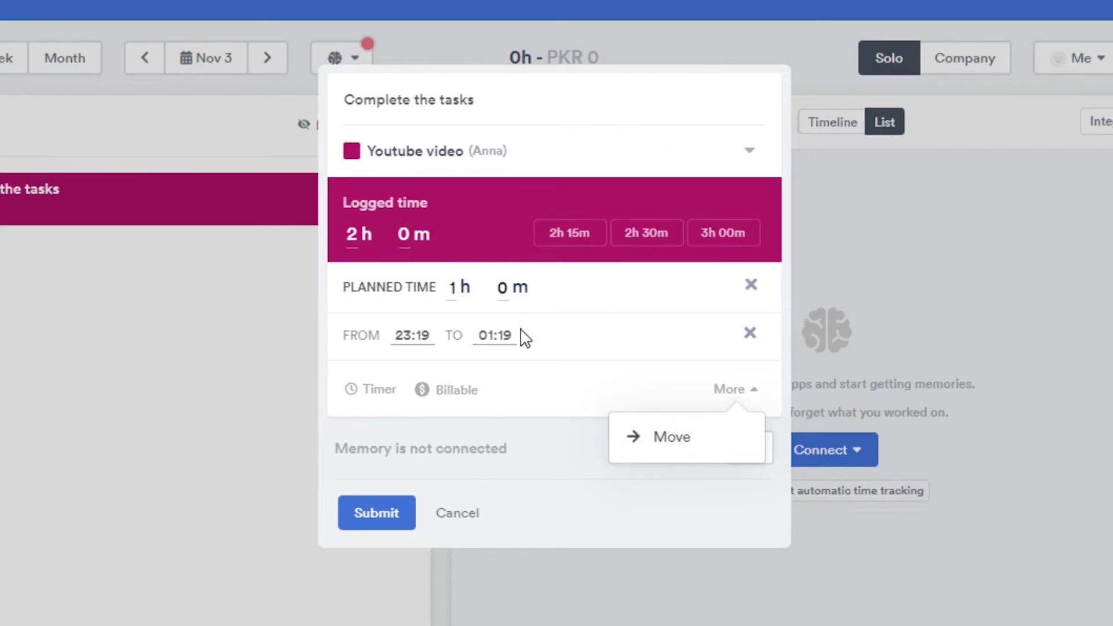
pyautogui.click(367, 515)
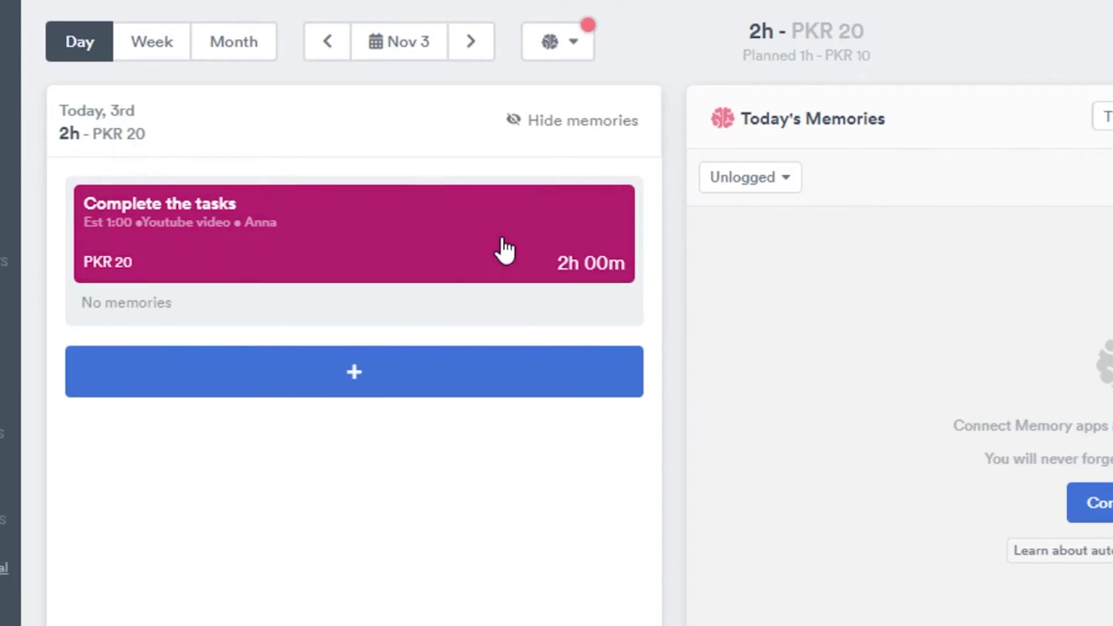
# Try the option to copy the hours logged for today.
pyautogui.moveTo(110, 273)
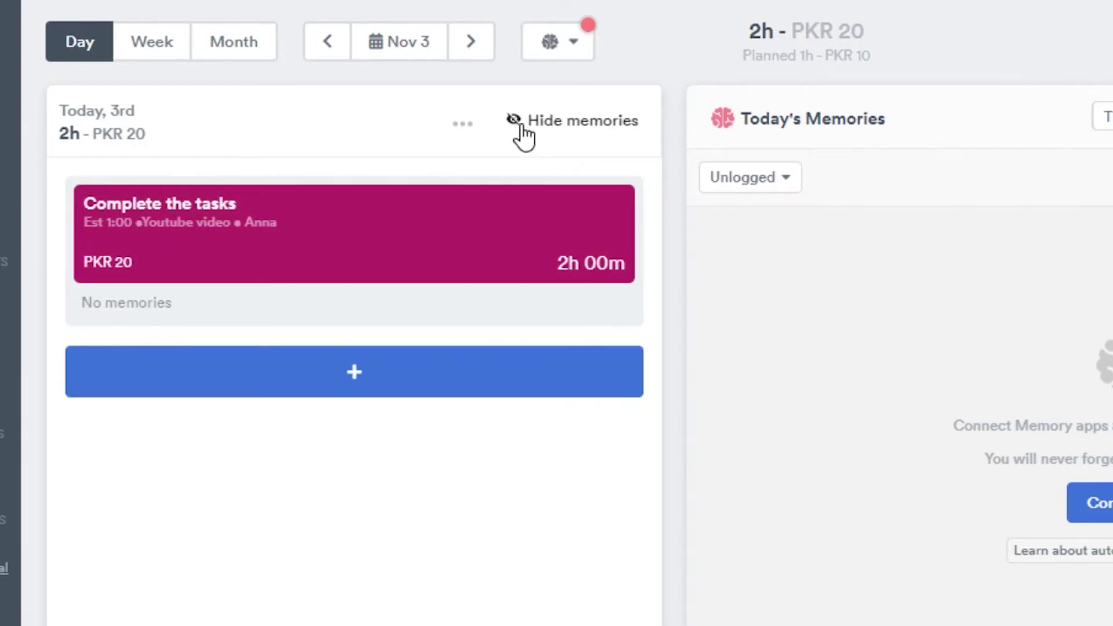
pyautogui.click(461, 124)
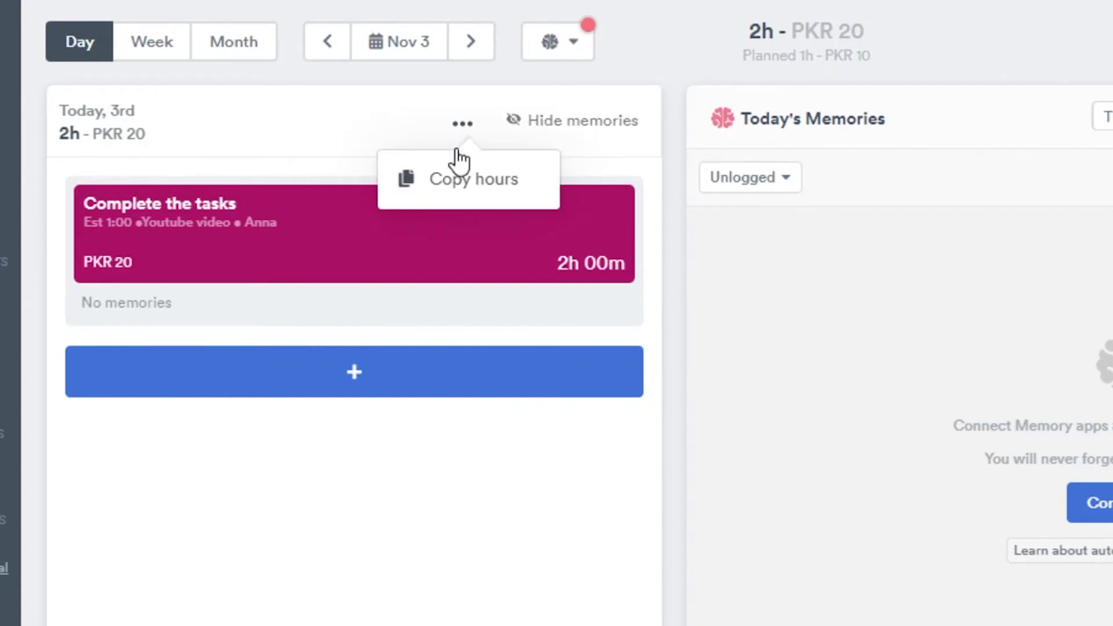
pyautogui.click(451, 190)
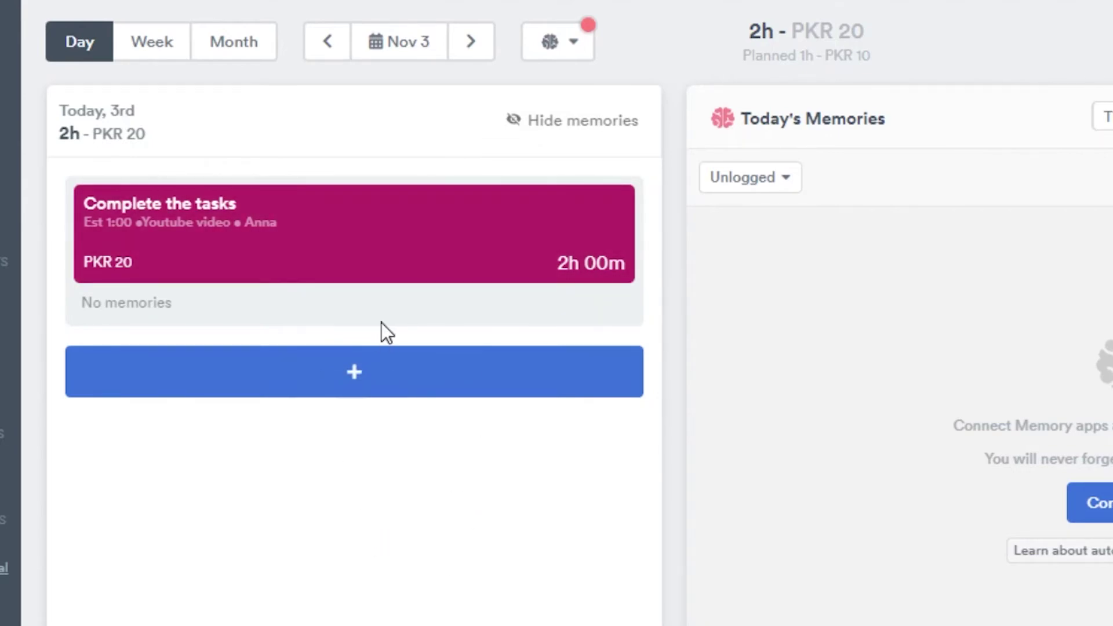
# Open a blank time entry for today and dismiss it.
pyautogui.click(359, 370)
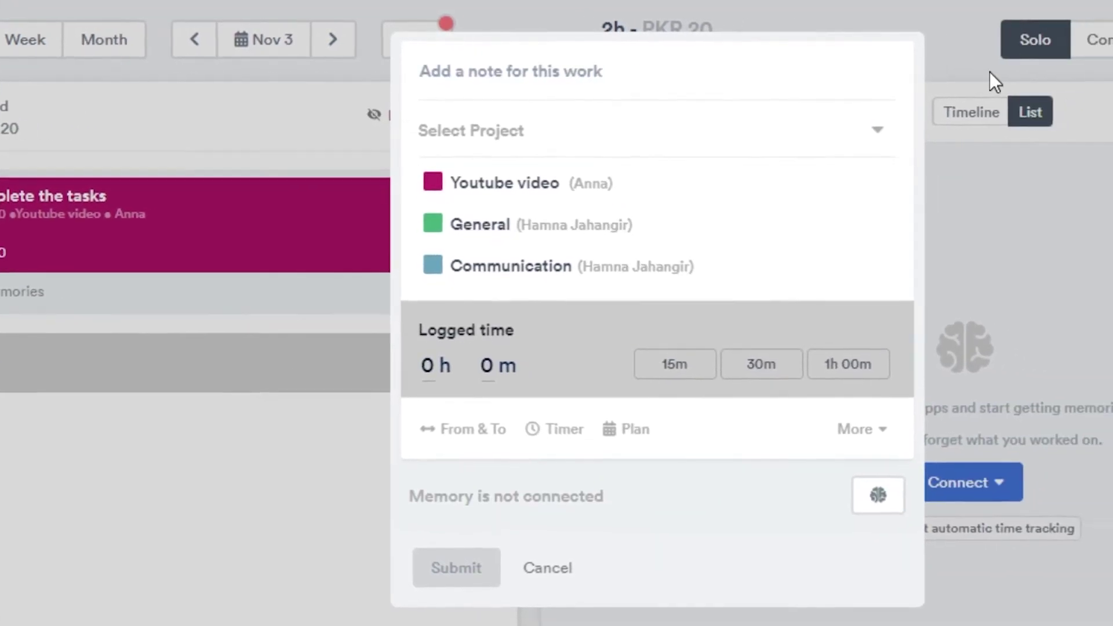
pyautogui.click(176, 451)
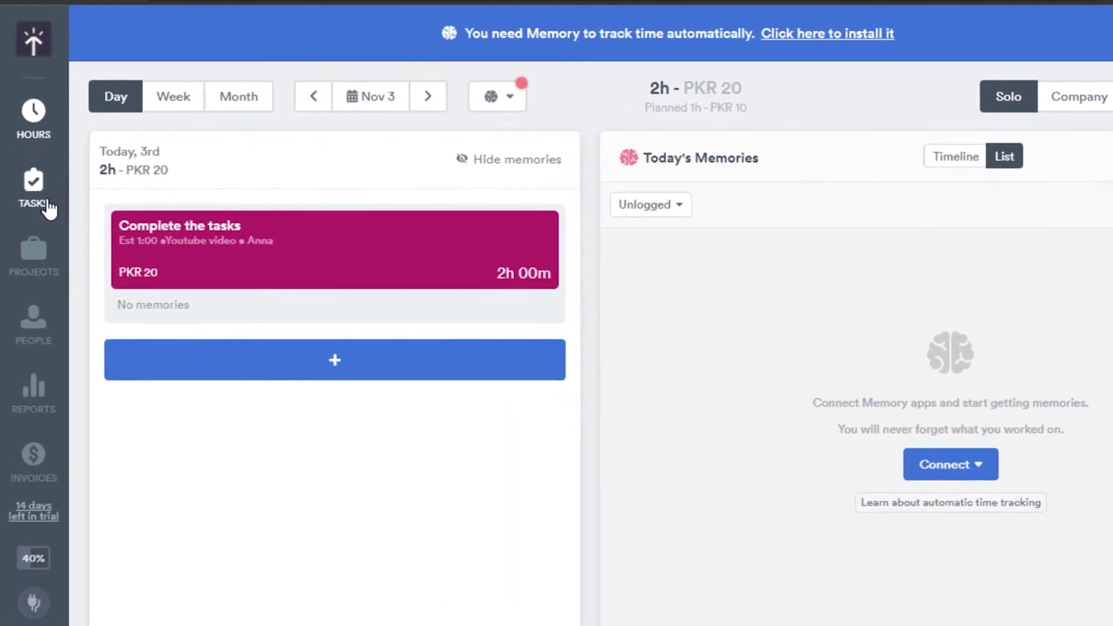
# View the Tasks introduction and look through the recent projects and latest activities on the Projects dashboard.
pyautogui.click(47, 203)
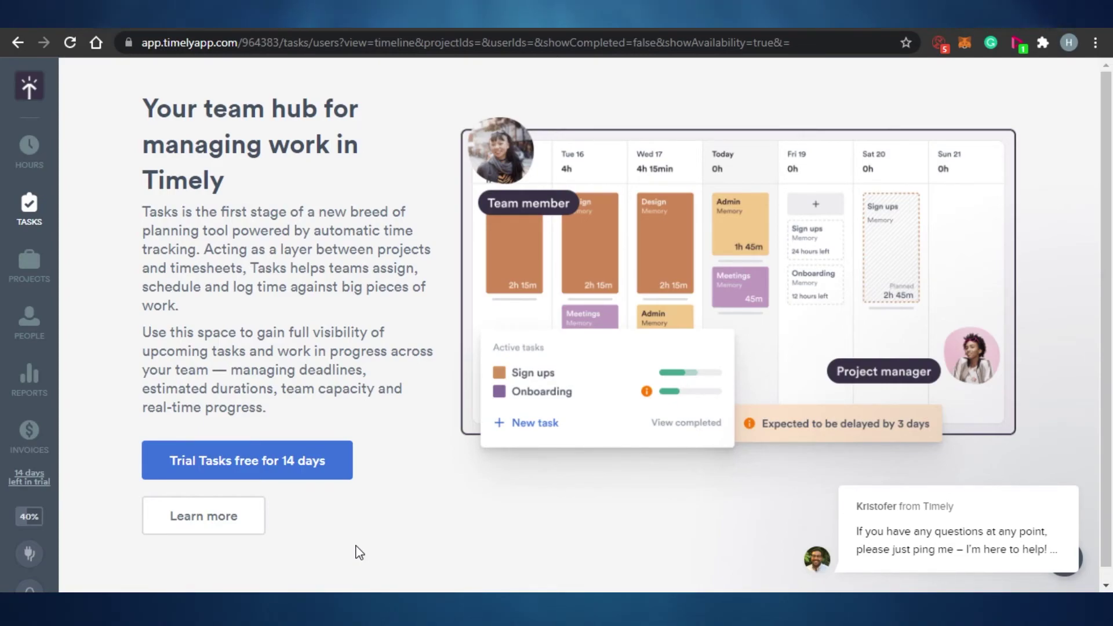
pyautogui.click(26, 269)
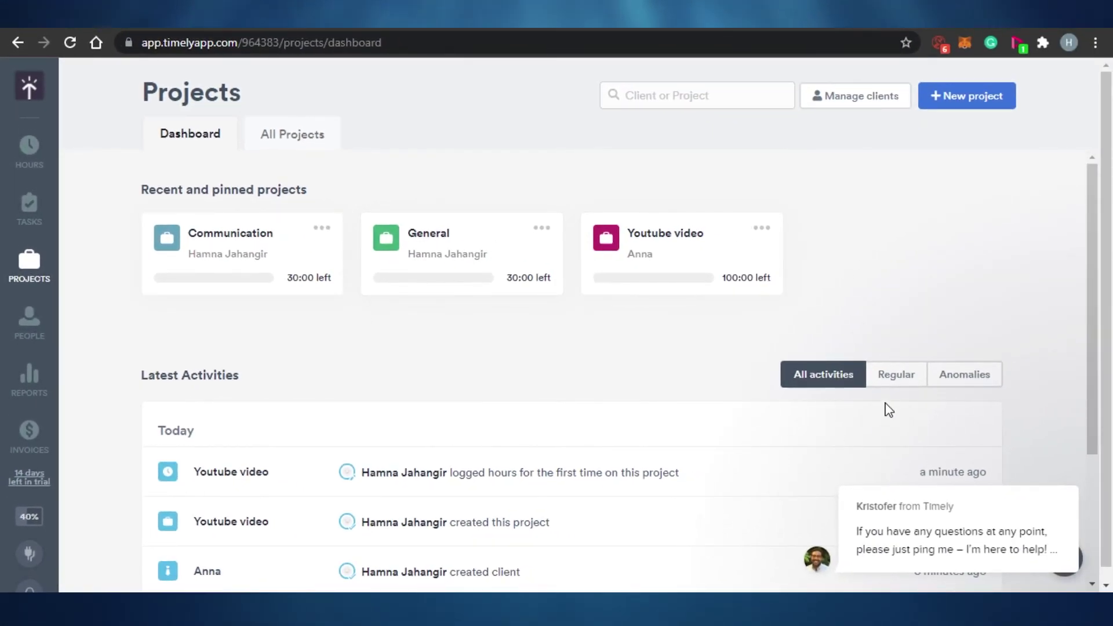
pyautogui.moveTo(1087, 251); pyautogui.dragTo(1099, 430)
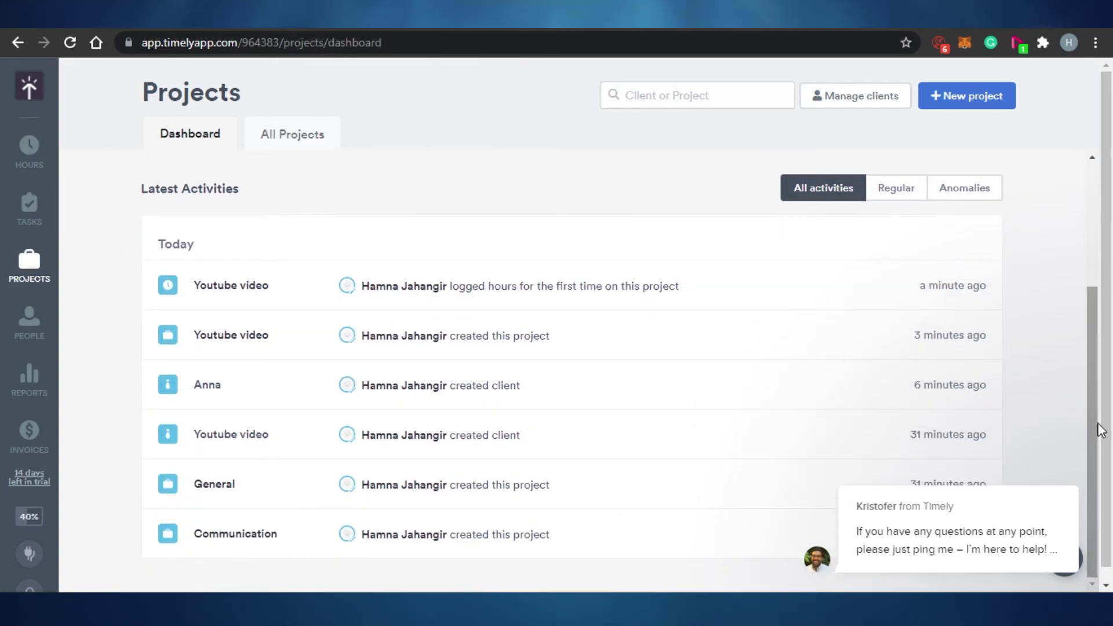
pyautogui.scroll(3, 1100, 430)
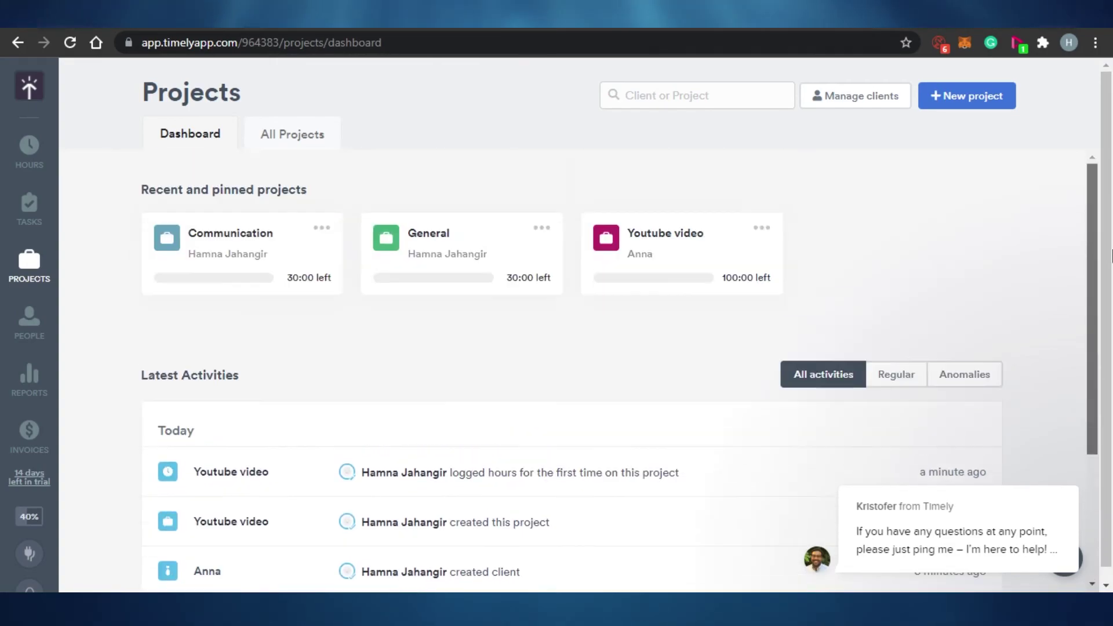
# Open a blank new project form and return to the Projects dashboard.
pyautogui.click(972, 96)
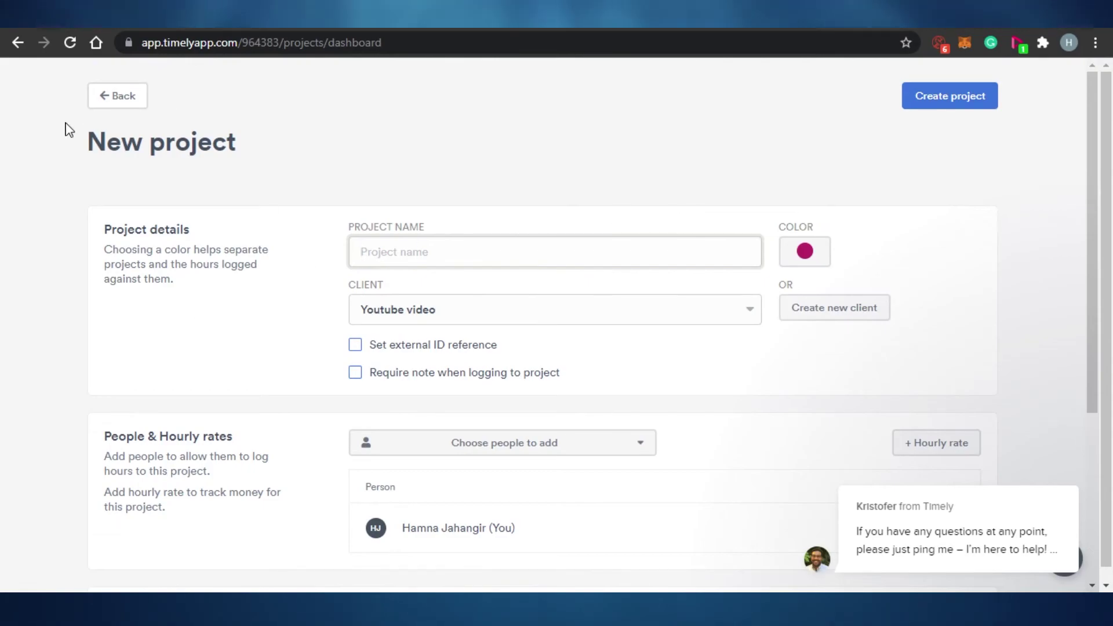
pyautogui.click(116, 96)
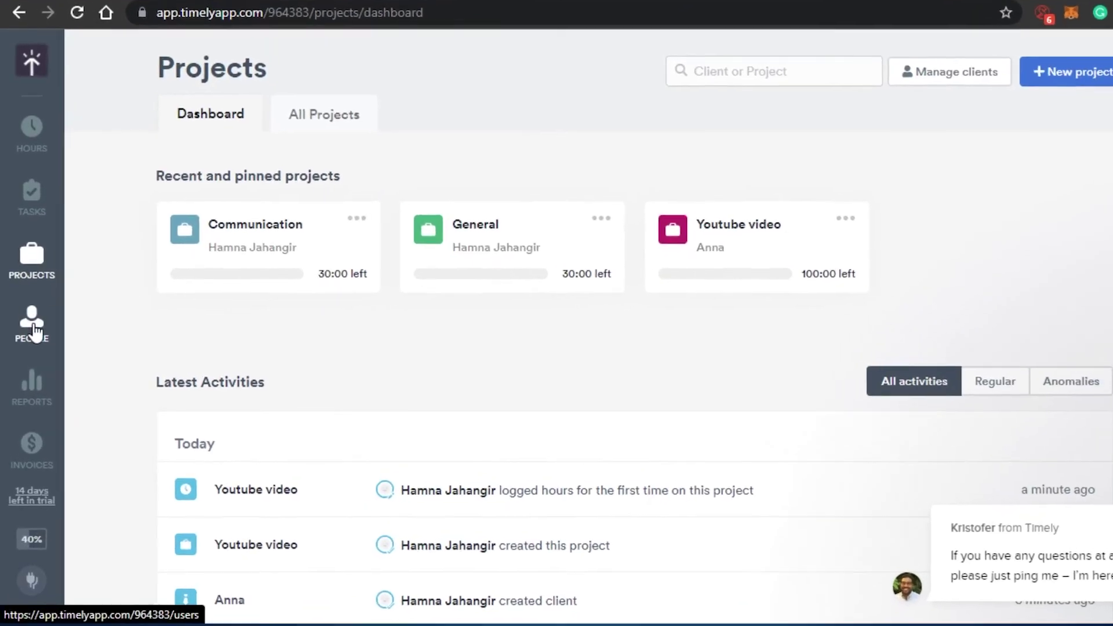
# Look through the dashboard, activities and all-users views of the People section.
pyautogui.click(36, 322)
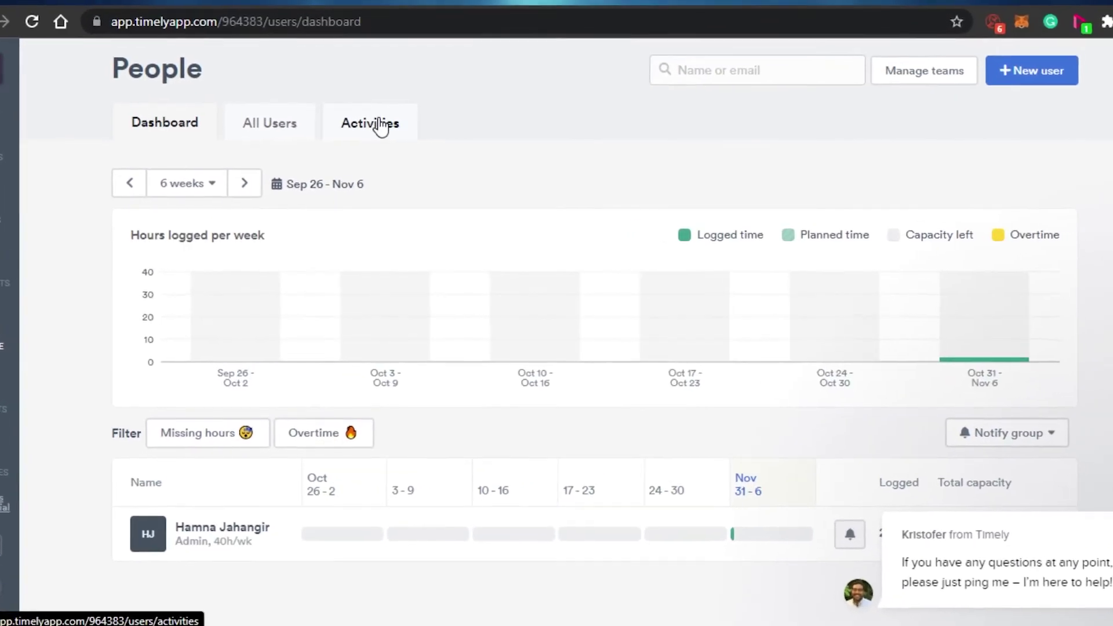
pyautogui.click(386, 135)
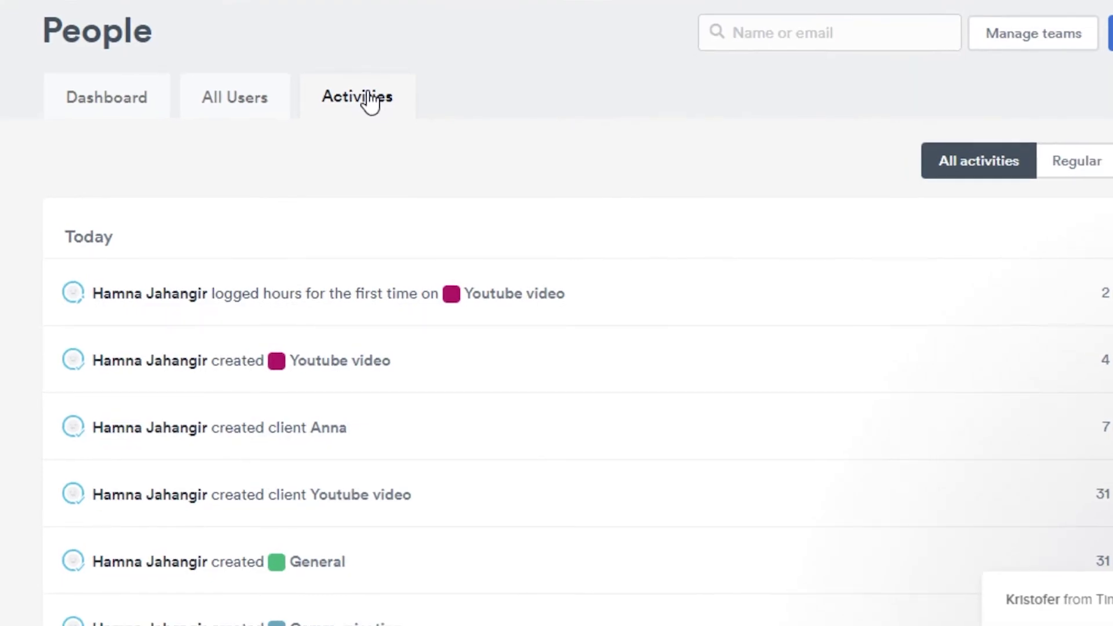
pyautogui.click(260, 98)
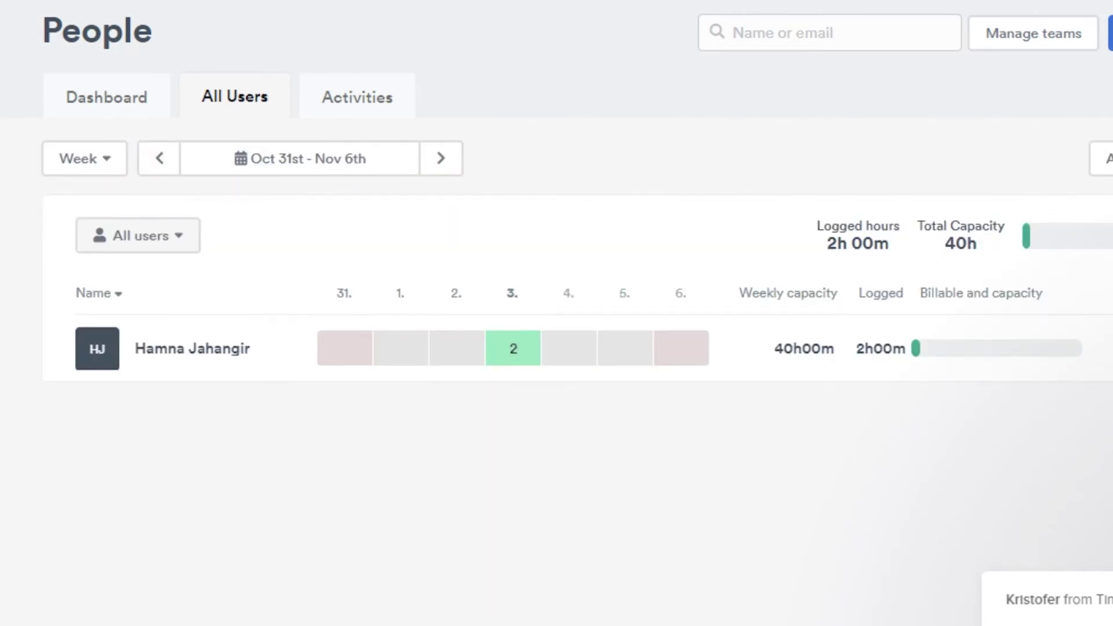
# Open the Reports section.
pyautogui.click(36, 379)
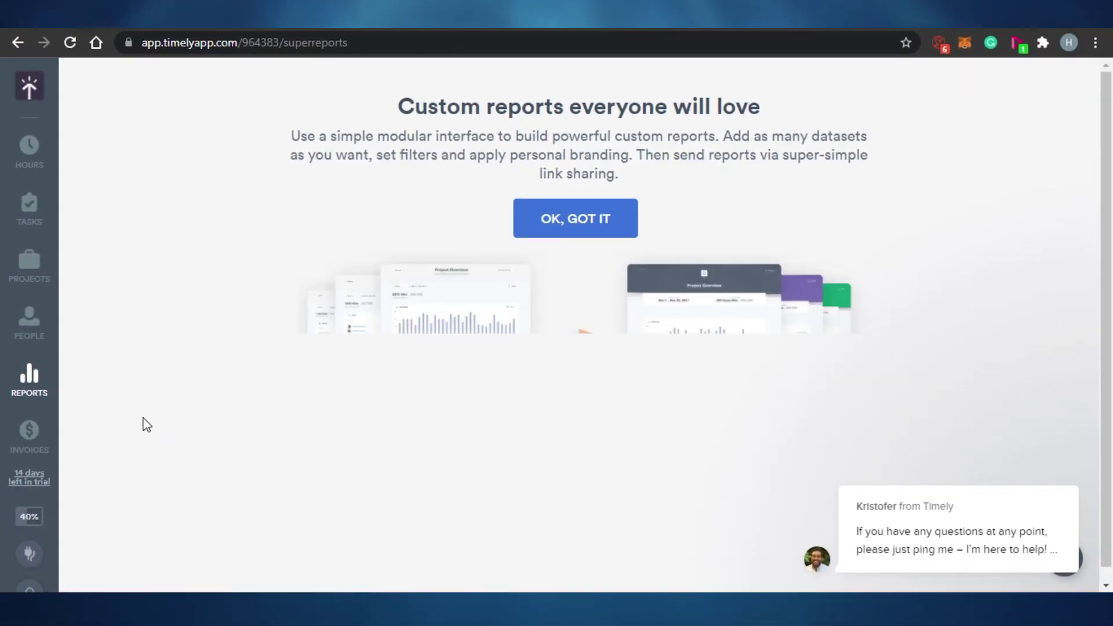
# Open the Invoices section, view the options for generating a new invoice, and close the form without creating one.
pyautogui.click(30, 434)
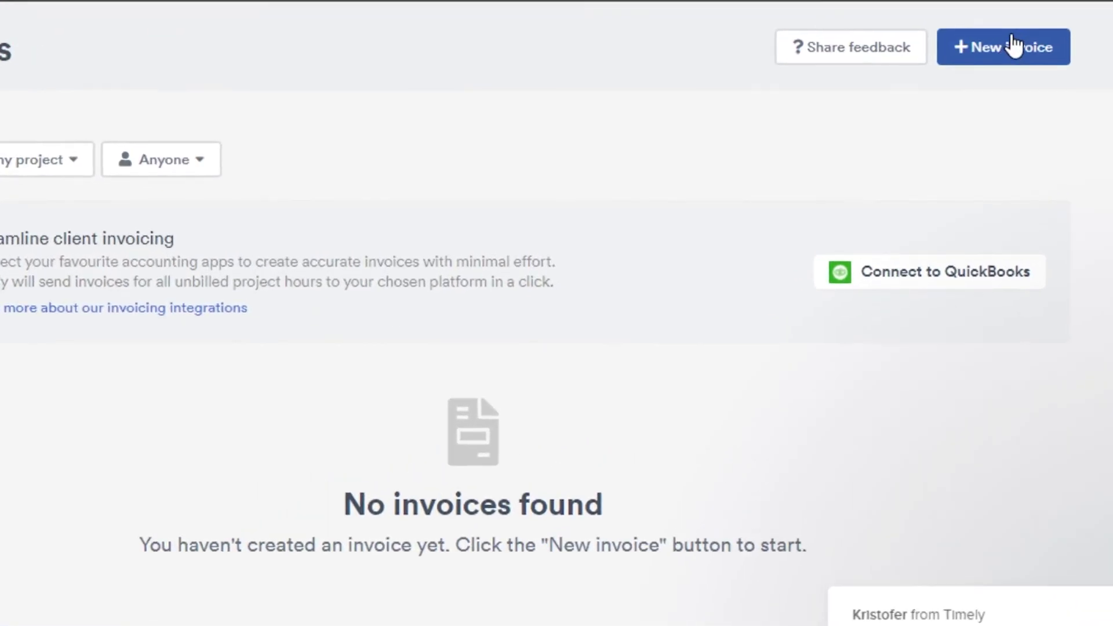
pyautogui.click(1023, 32)
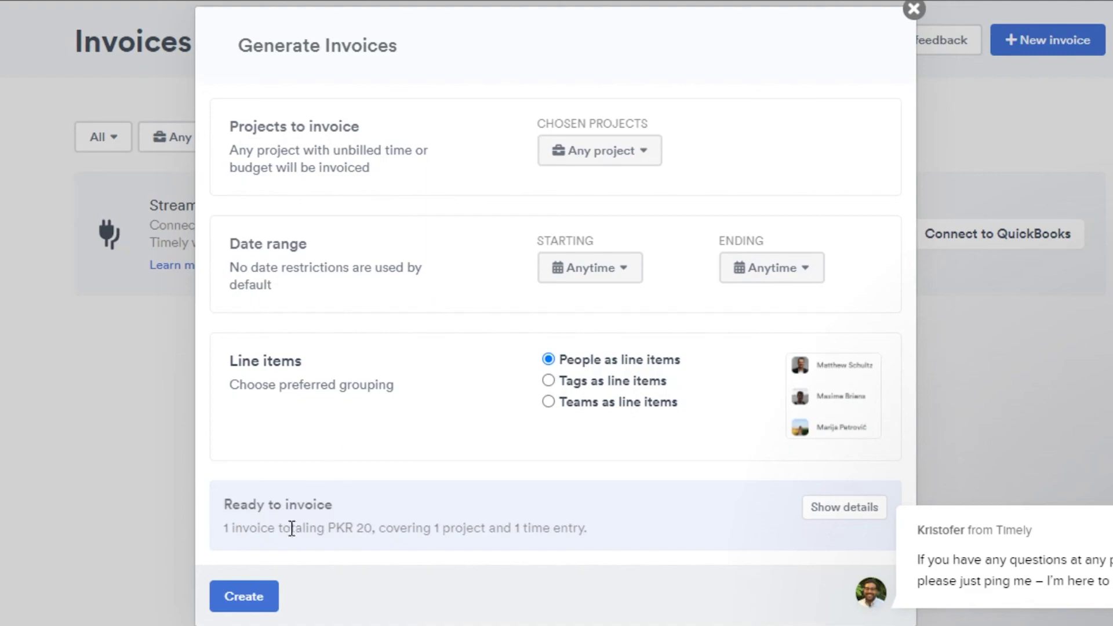
pyautogui.click(914, 9)
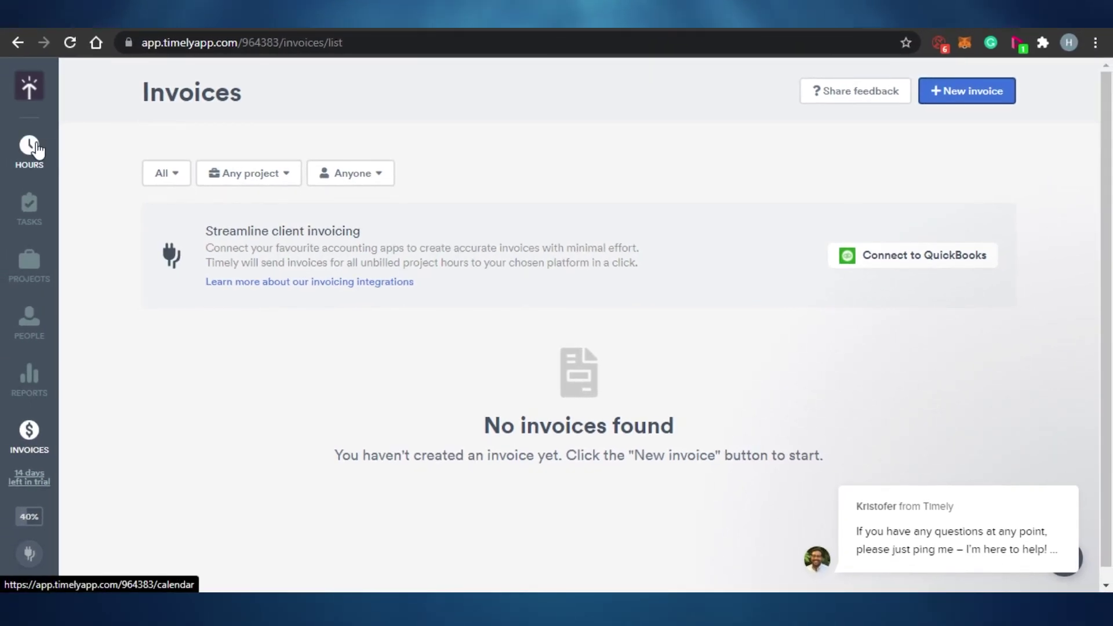
# Return to the weekly calendar in the Hours section and look over the plans on Timely's pricing page.
pyautogui.click(26, 152)
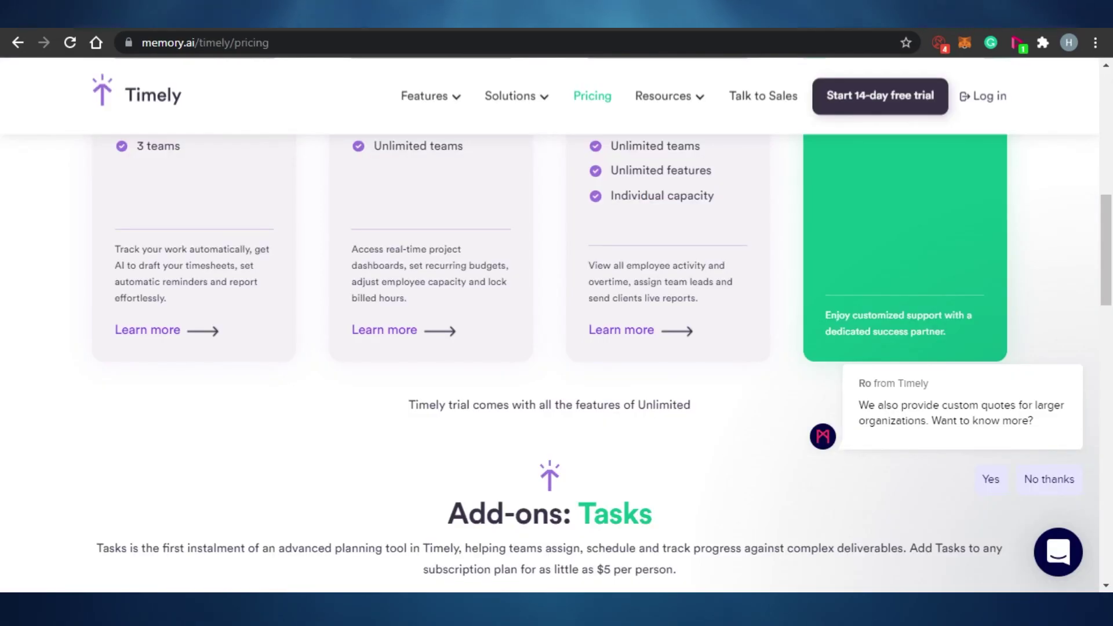
pyautogui.moveTo(1106, 251); pyautogui.dragTo(1111, 86)
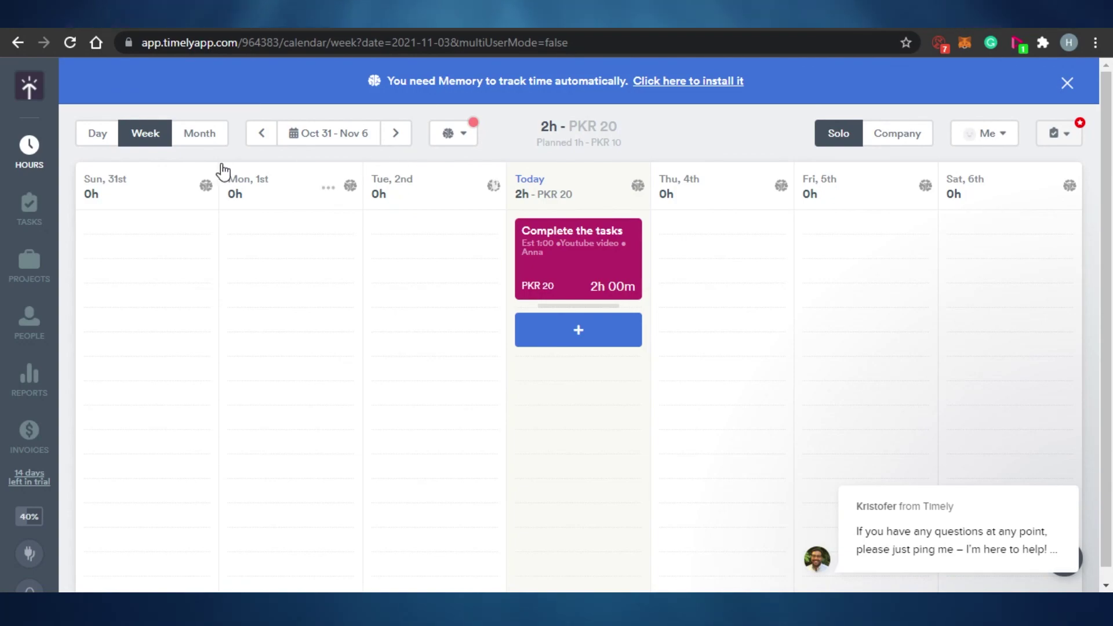
pyautogui.scroll(-1, 1108, 230)
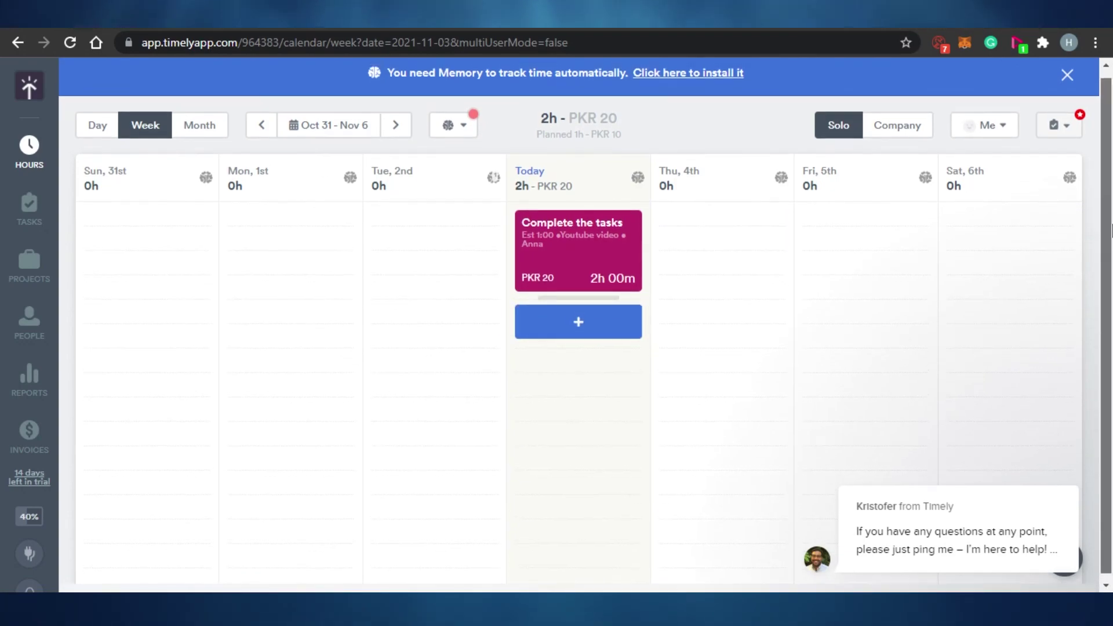
pyautogui.scroll(1, 1111, 230)
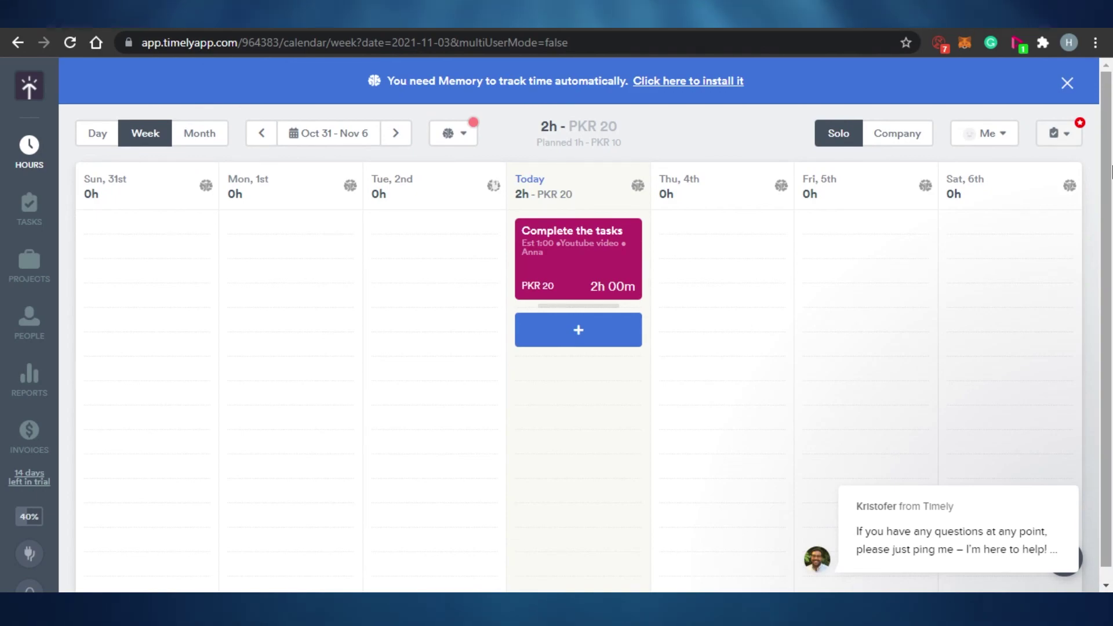